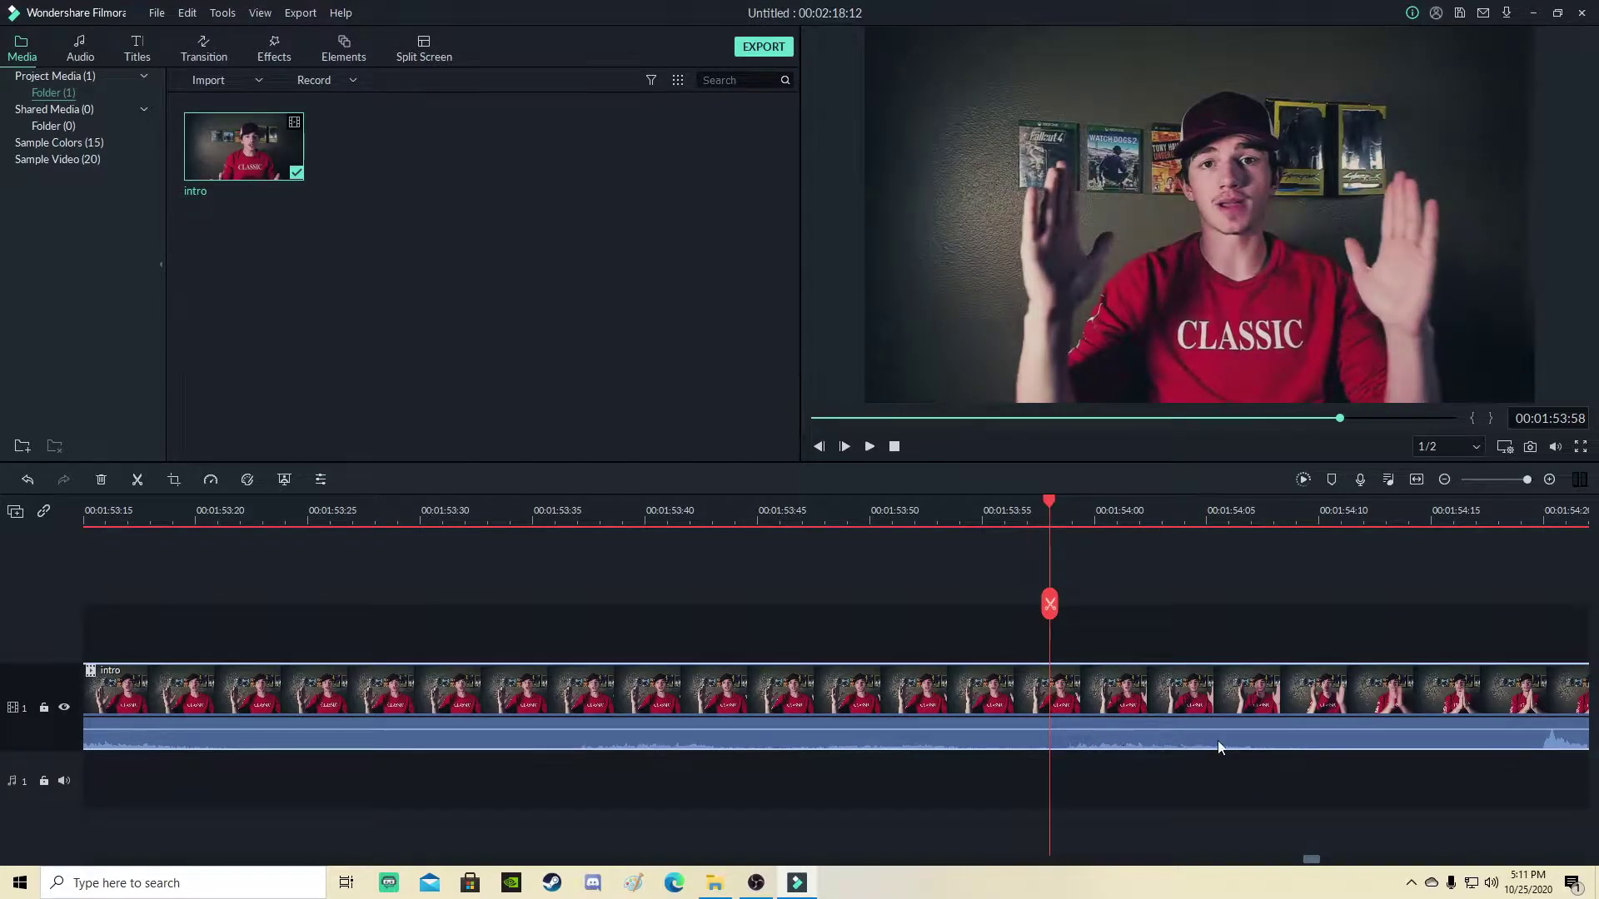
Step: Raise the intro clip's audio level slightly and set the playhead at 00:01:53:58, where the clap sound starts
drag(1091, 730, 1096, 730)
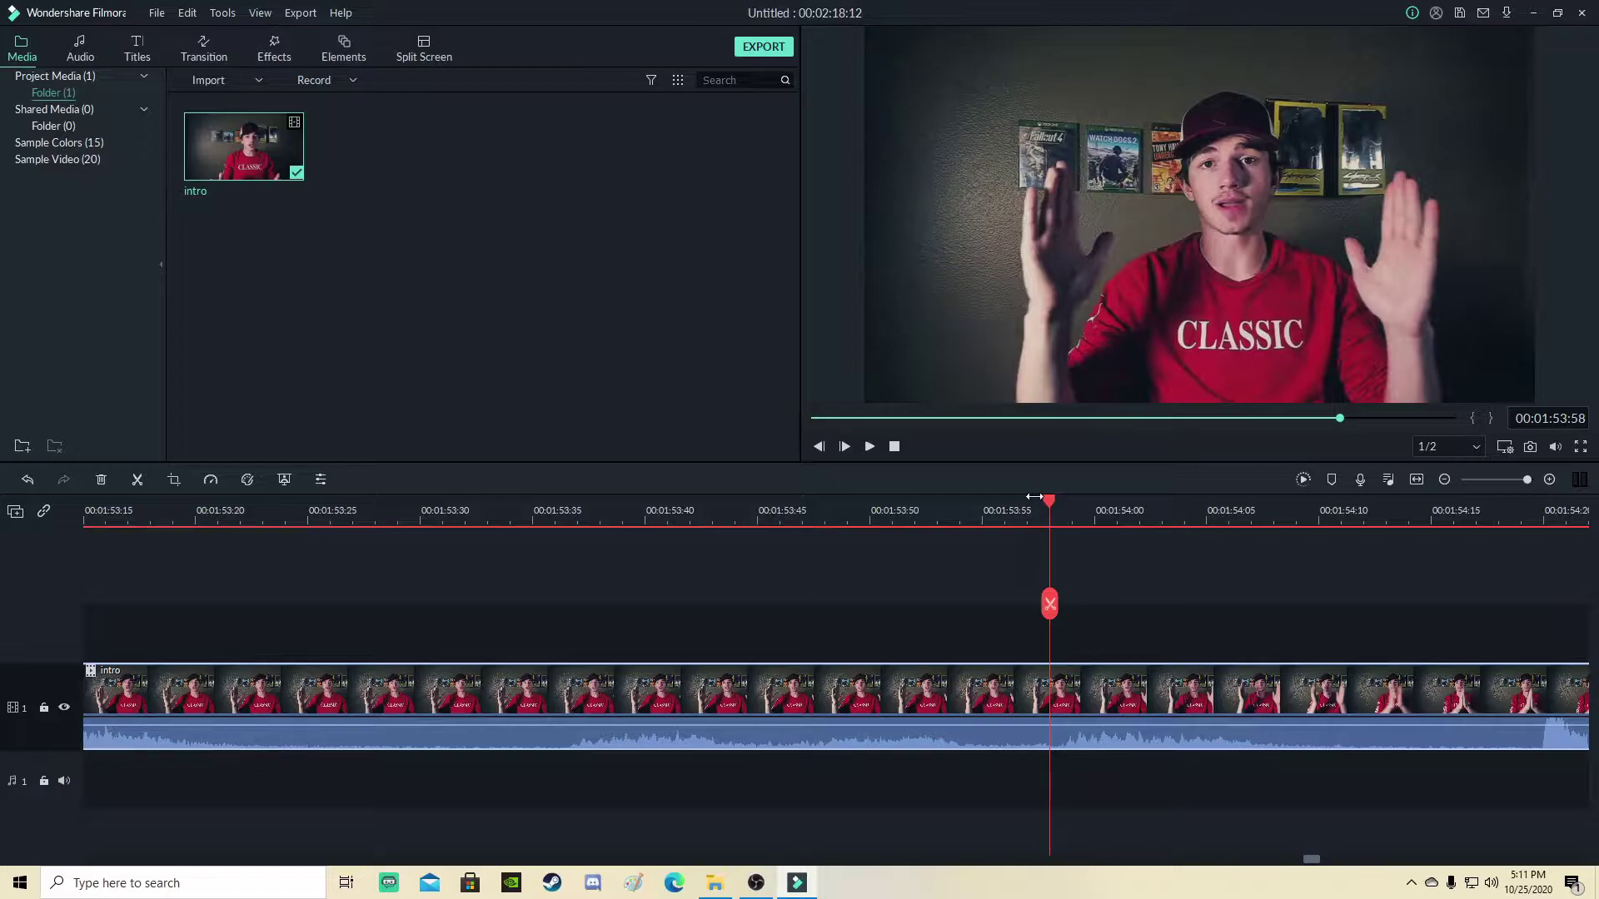
drag(1049, 503, 1049, 546)
drag(1051, 503, 1058, 534)
Step: Count frame by frame from the clap sound to the frame at 00:01:54:13 where the hands meet
key(Right)
key(Right)
key(Right)
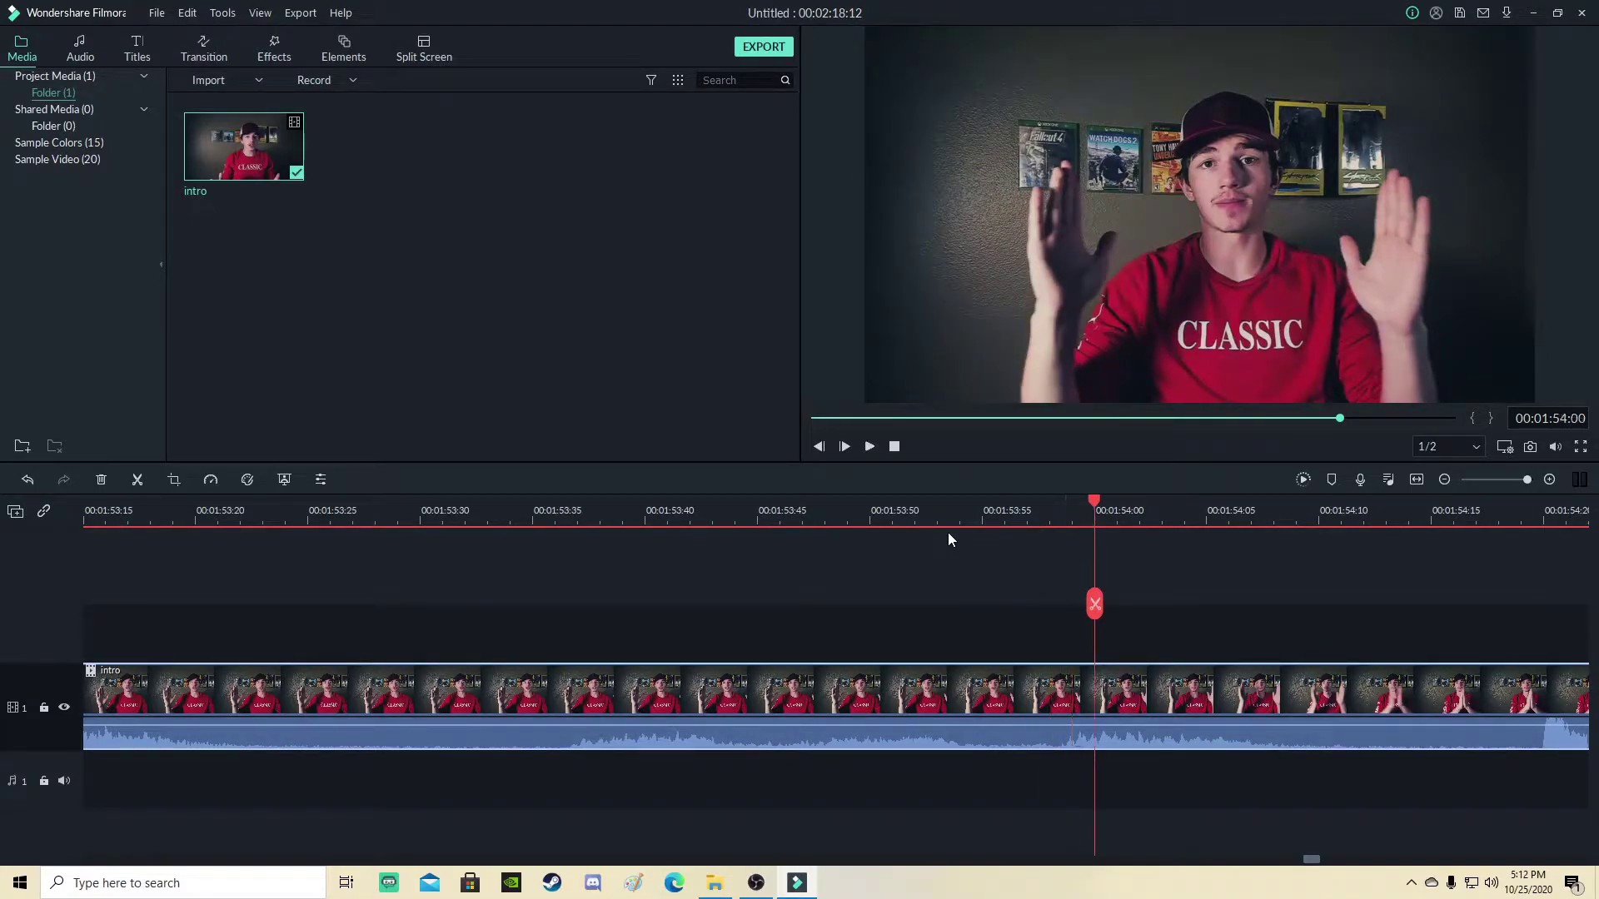
key(Right)
key(Right)
key(Right)
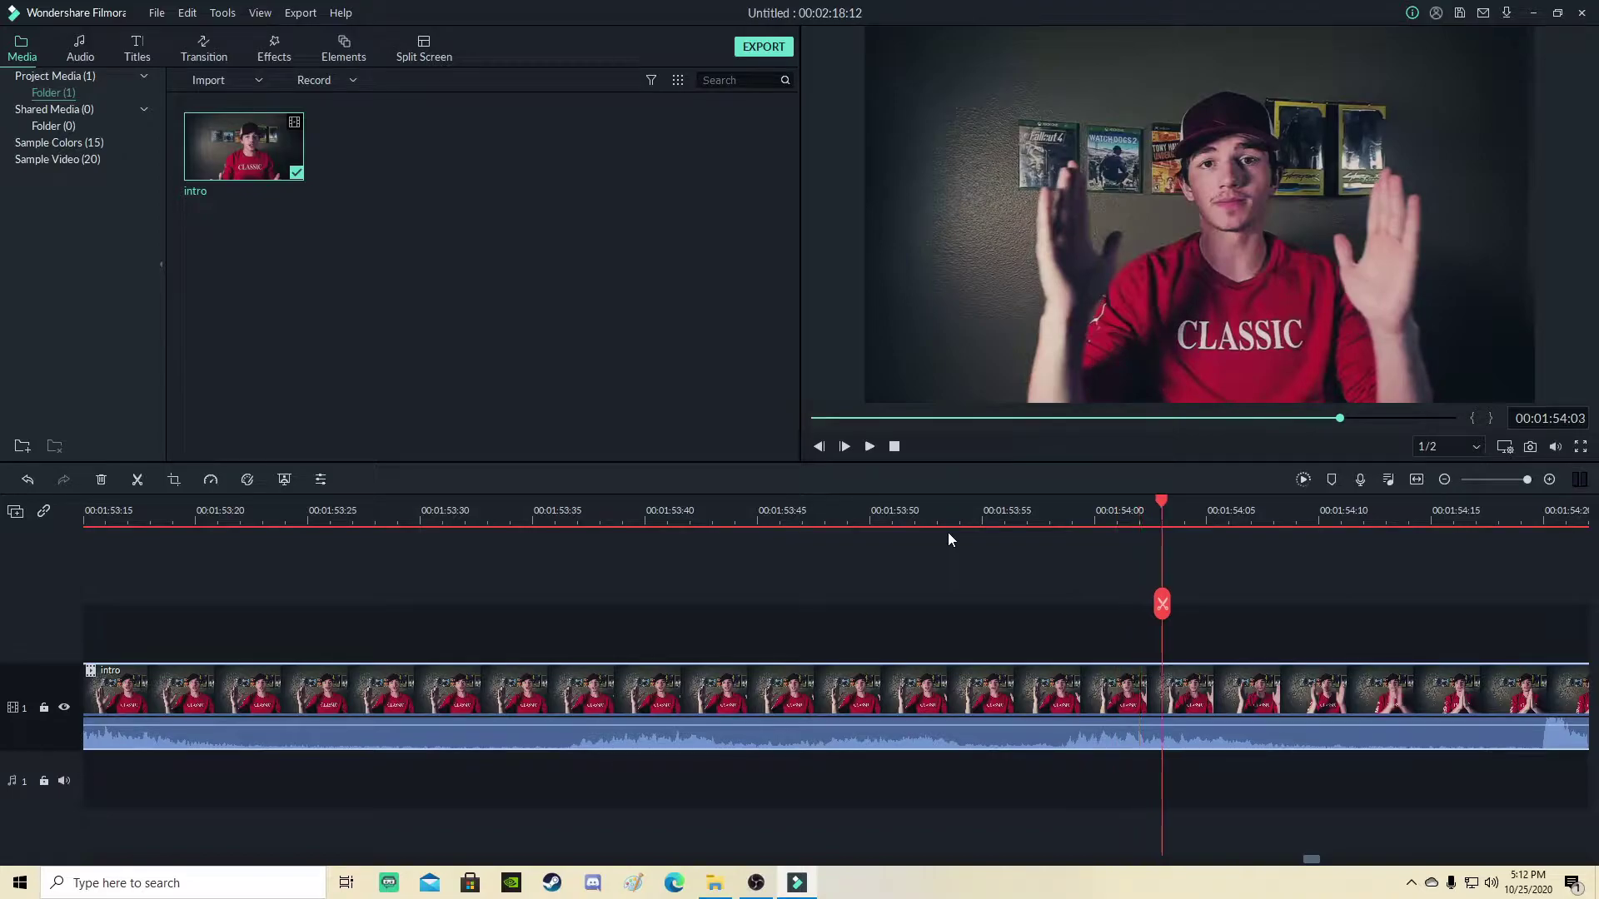
key(Right)
key(Right)
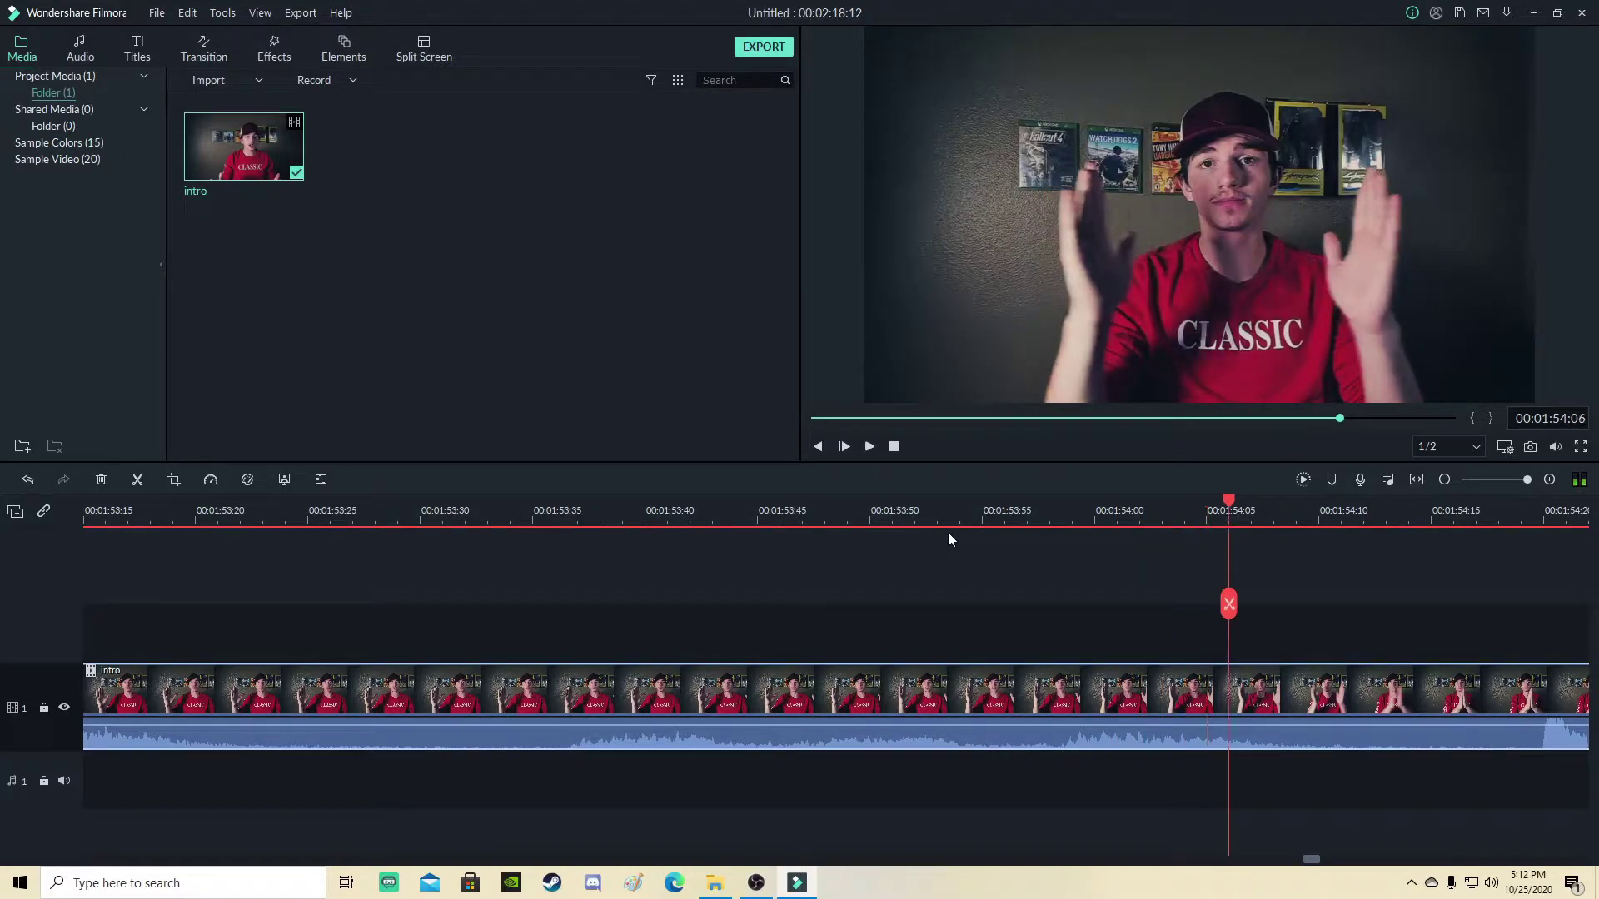
key(Right)
key(Right)
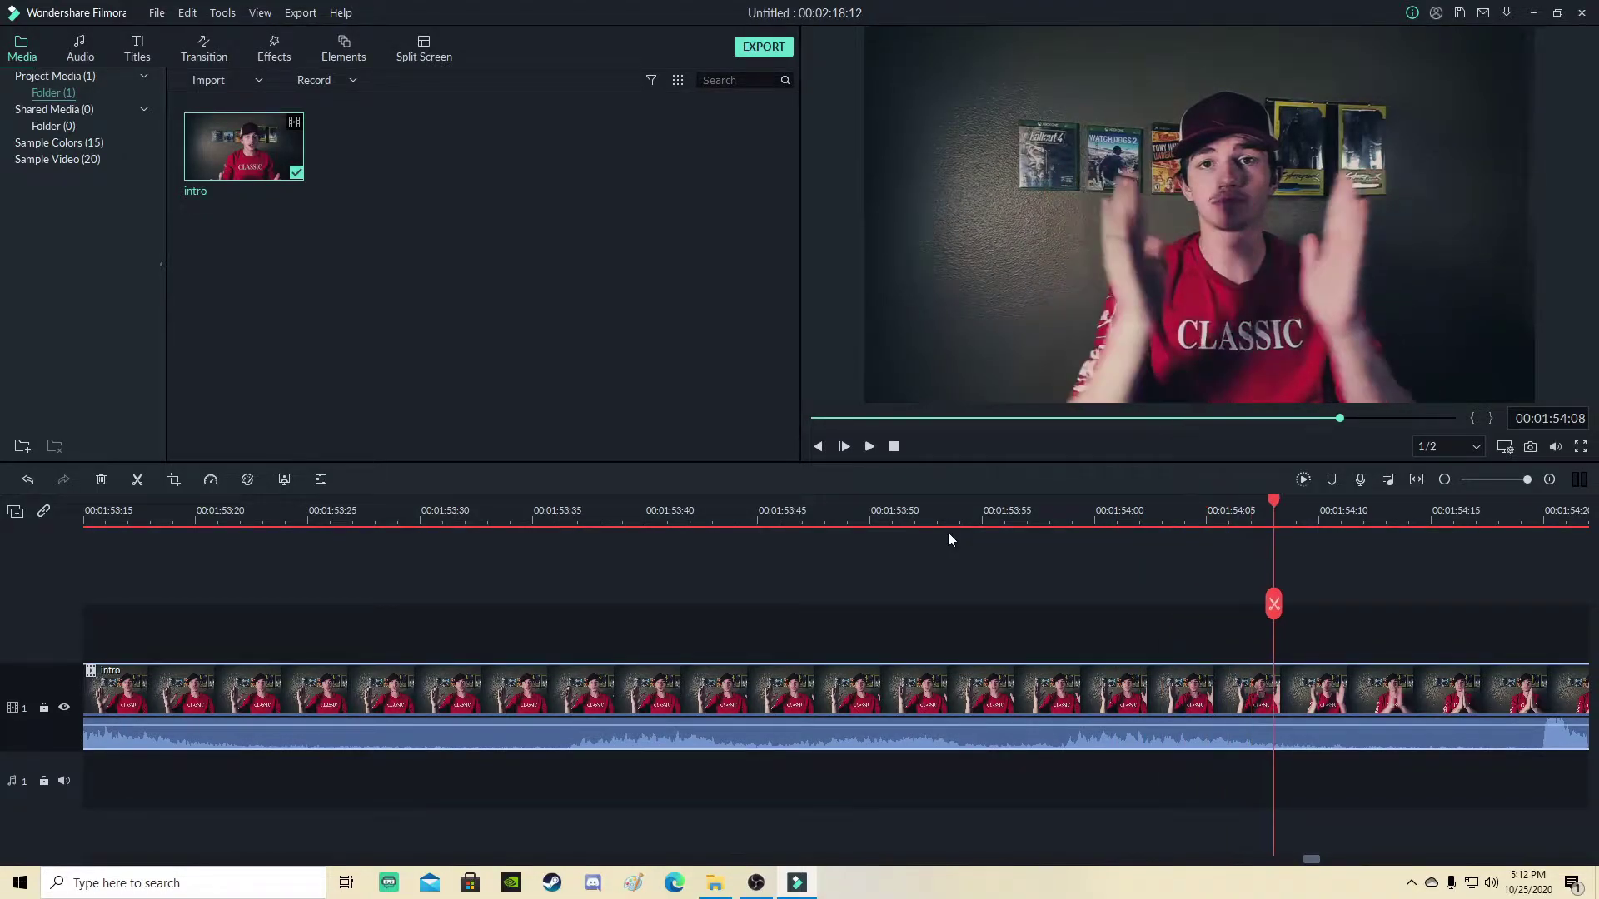
key(Right)
key(Right)
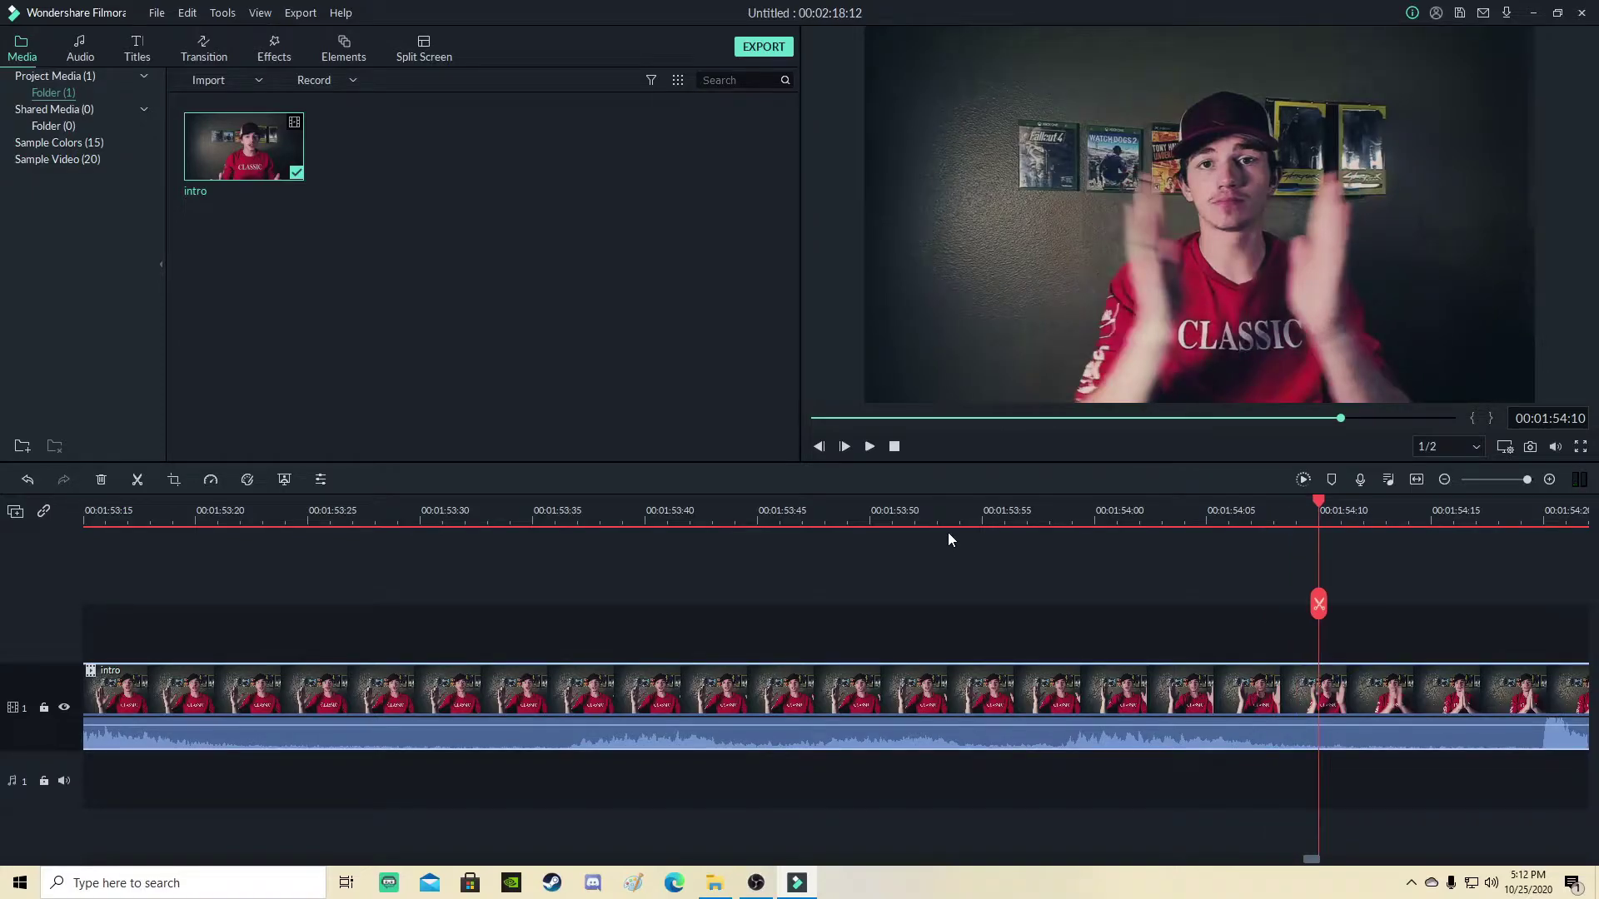
key(Right)
key(Right)
key(Right)
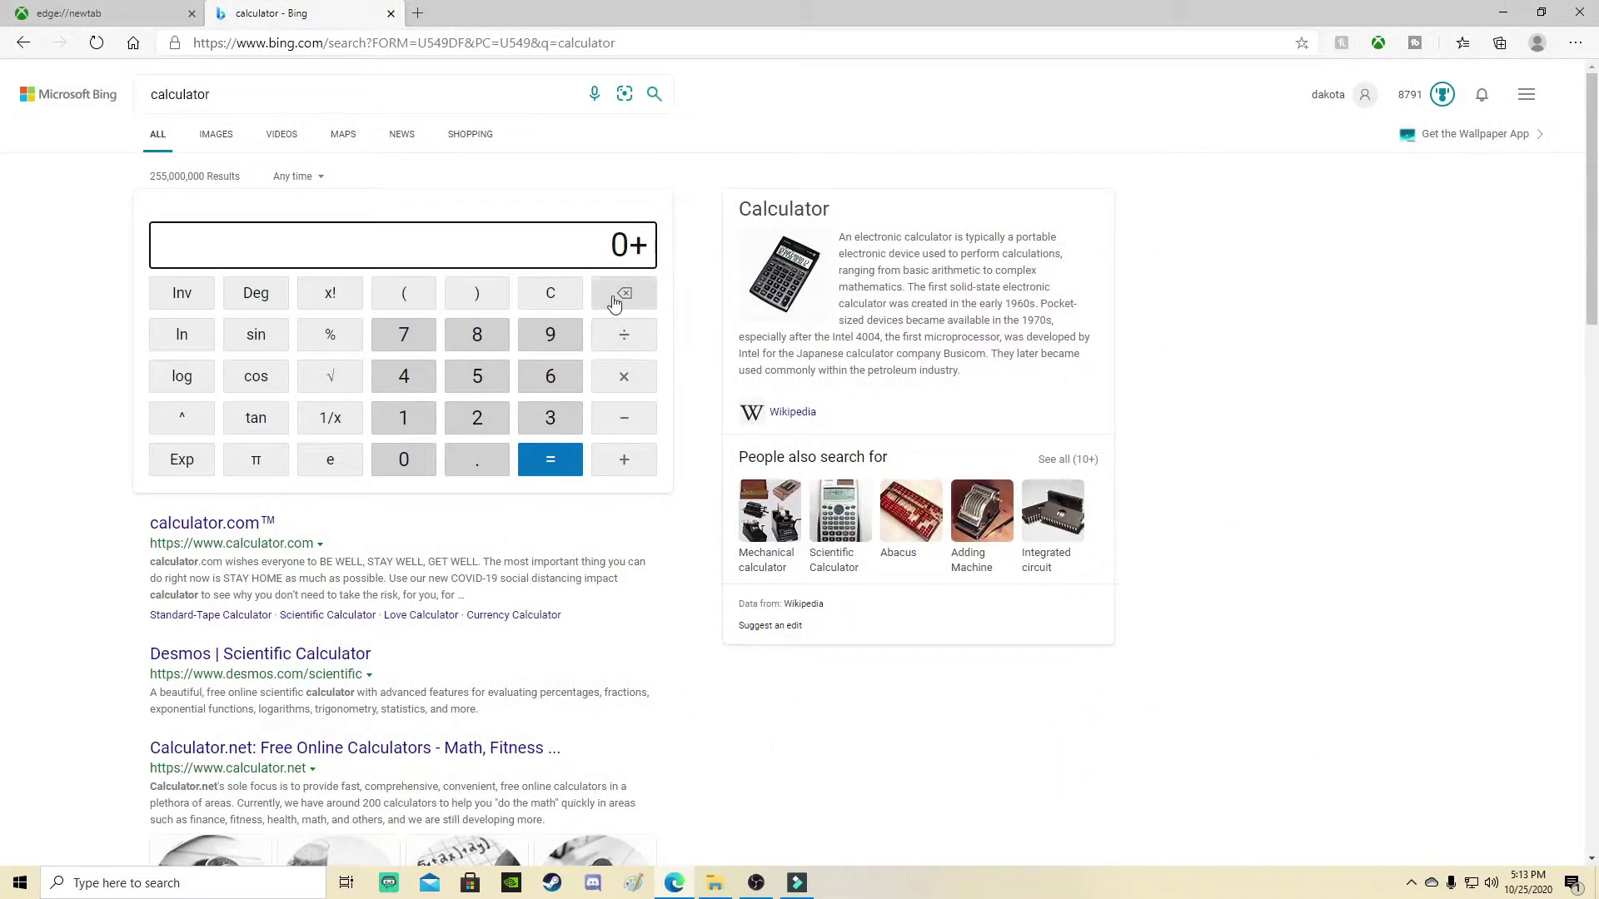
Step: Clear the browser calculator and enter 1000 followed by the division operator
click(616, 297)
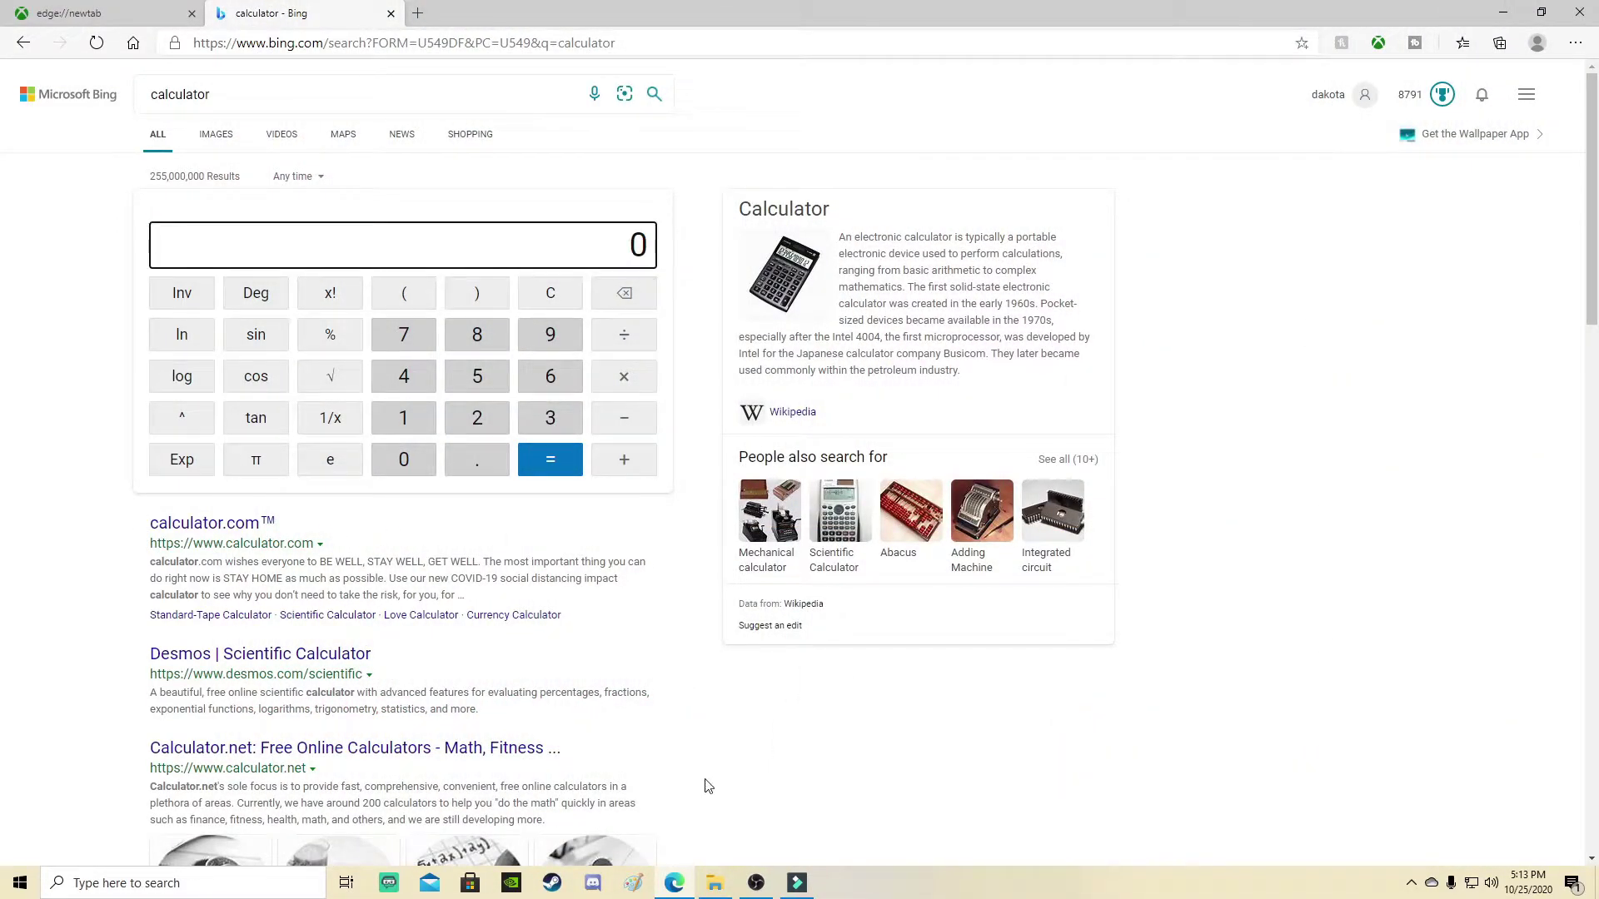
click(753, 894)
click(678, 888)
click(397, 432)
click(404, 461)
click(406, 461)
click(412, 463)
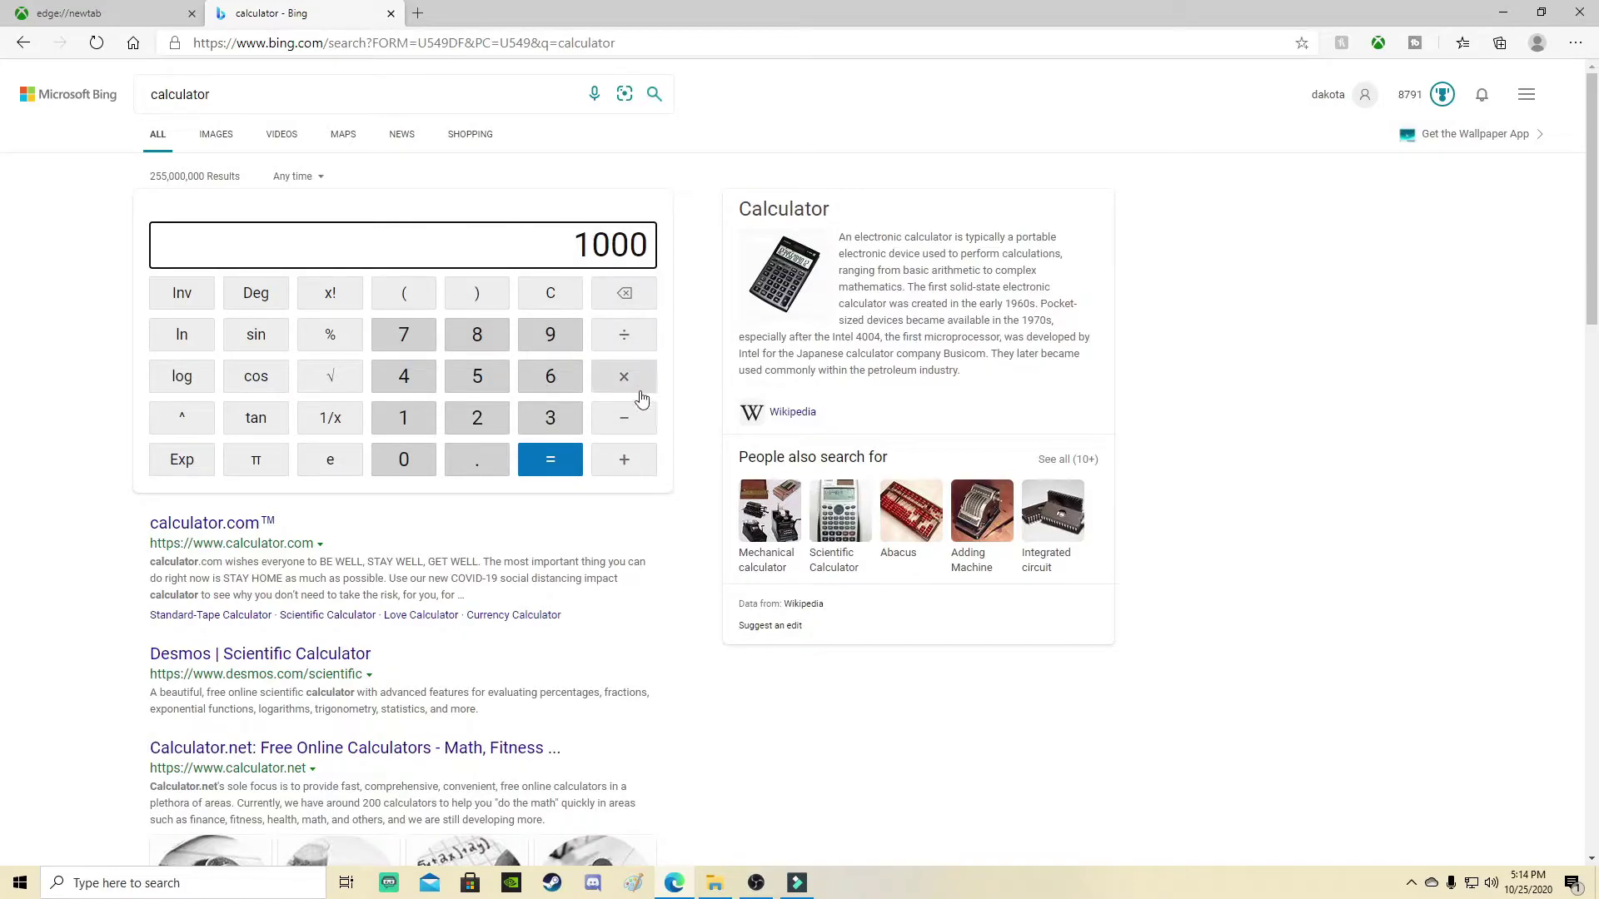
click(623, 341)
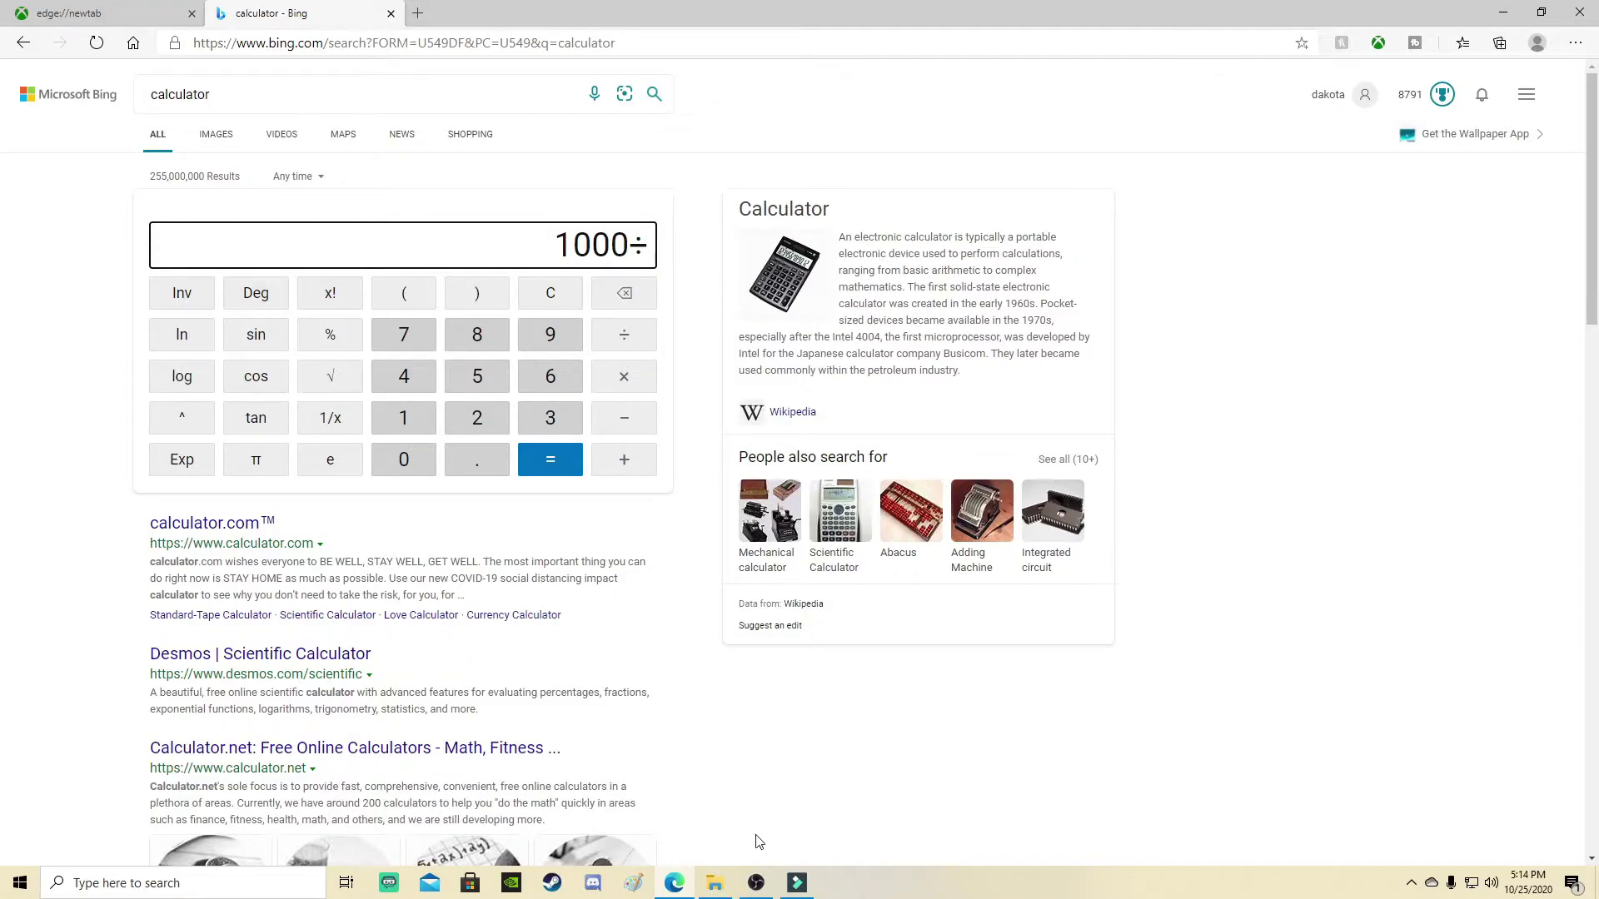
Step: Switch to OBS and check the resolution and FPS settings in the BRIO camera source's properties
click(756, 883)
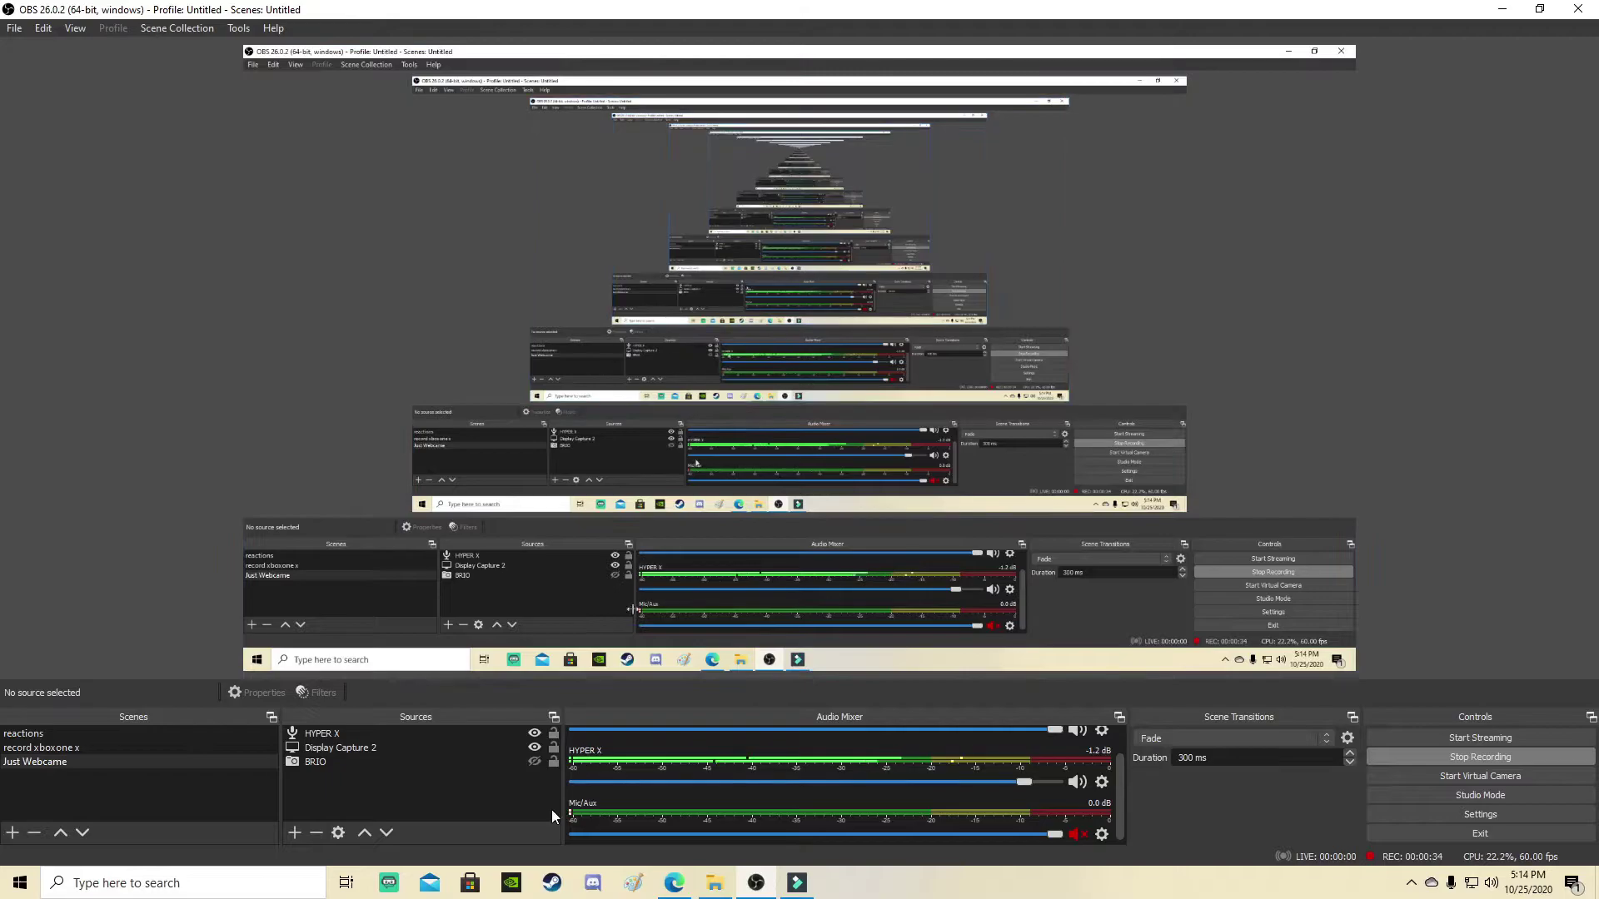
click(314, 763)
double_click(316, 762)
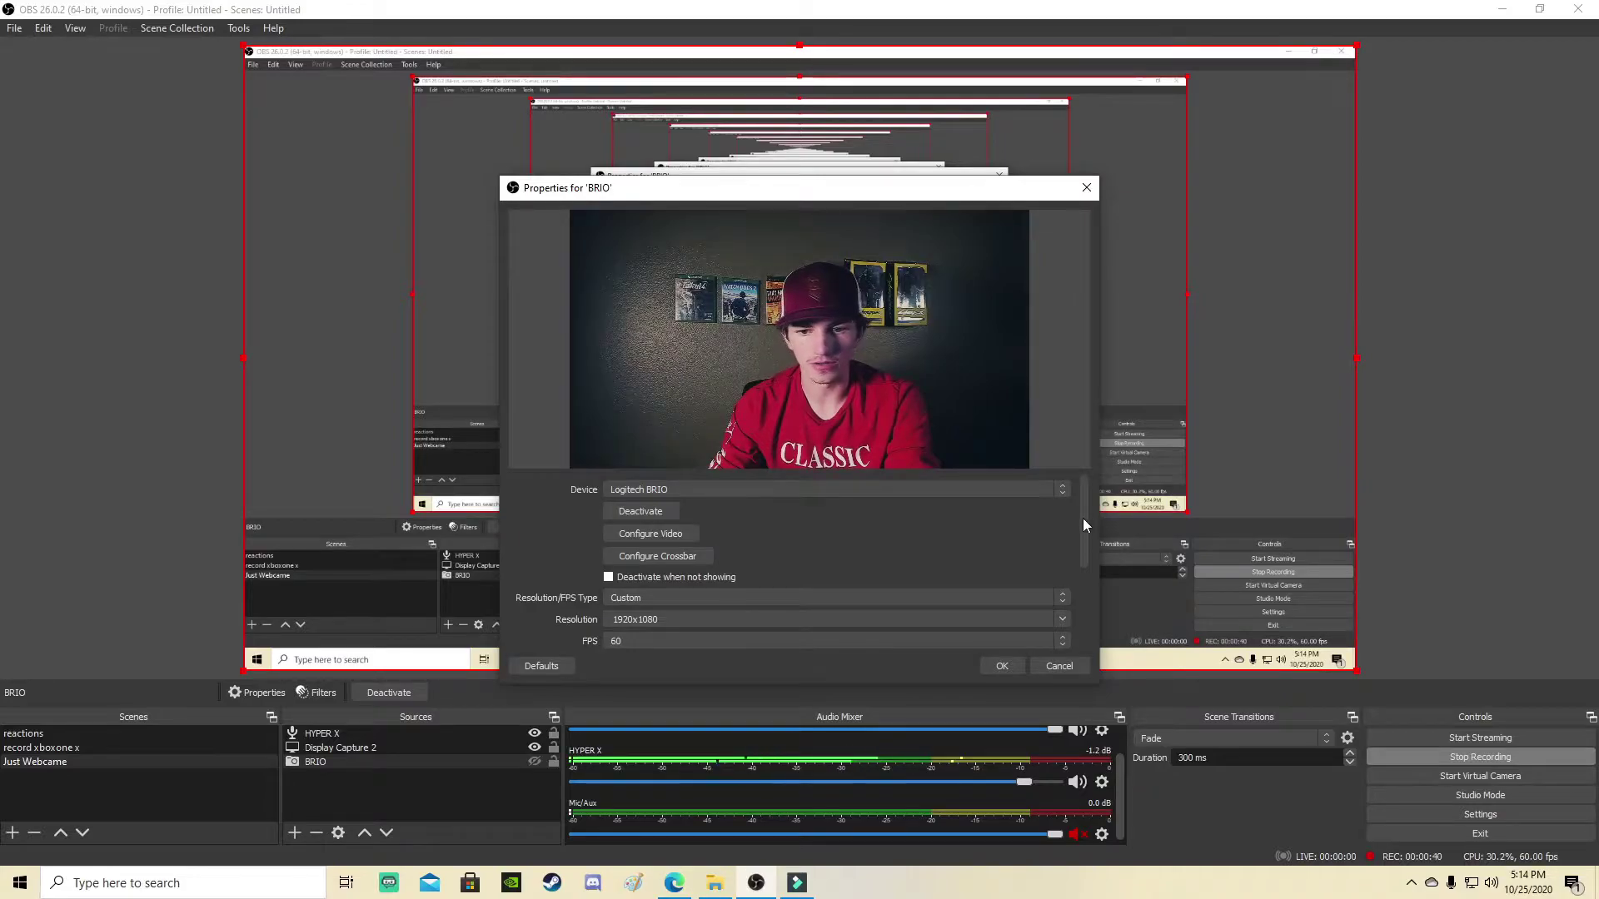
drag(1082, 518, 1082, 546)
click(627, 547)
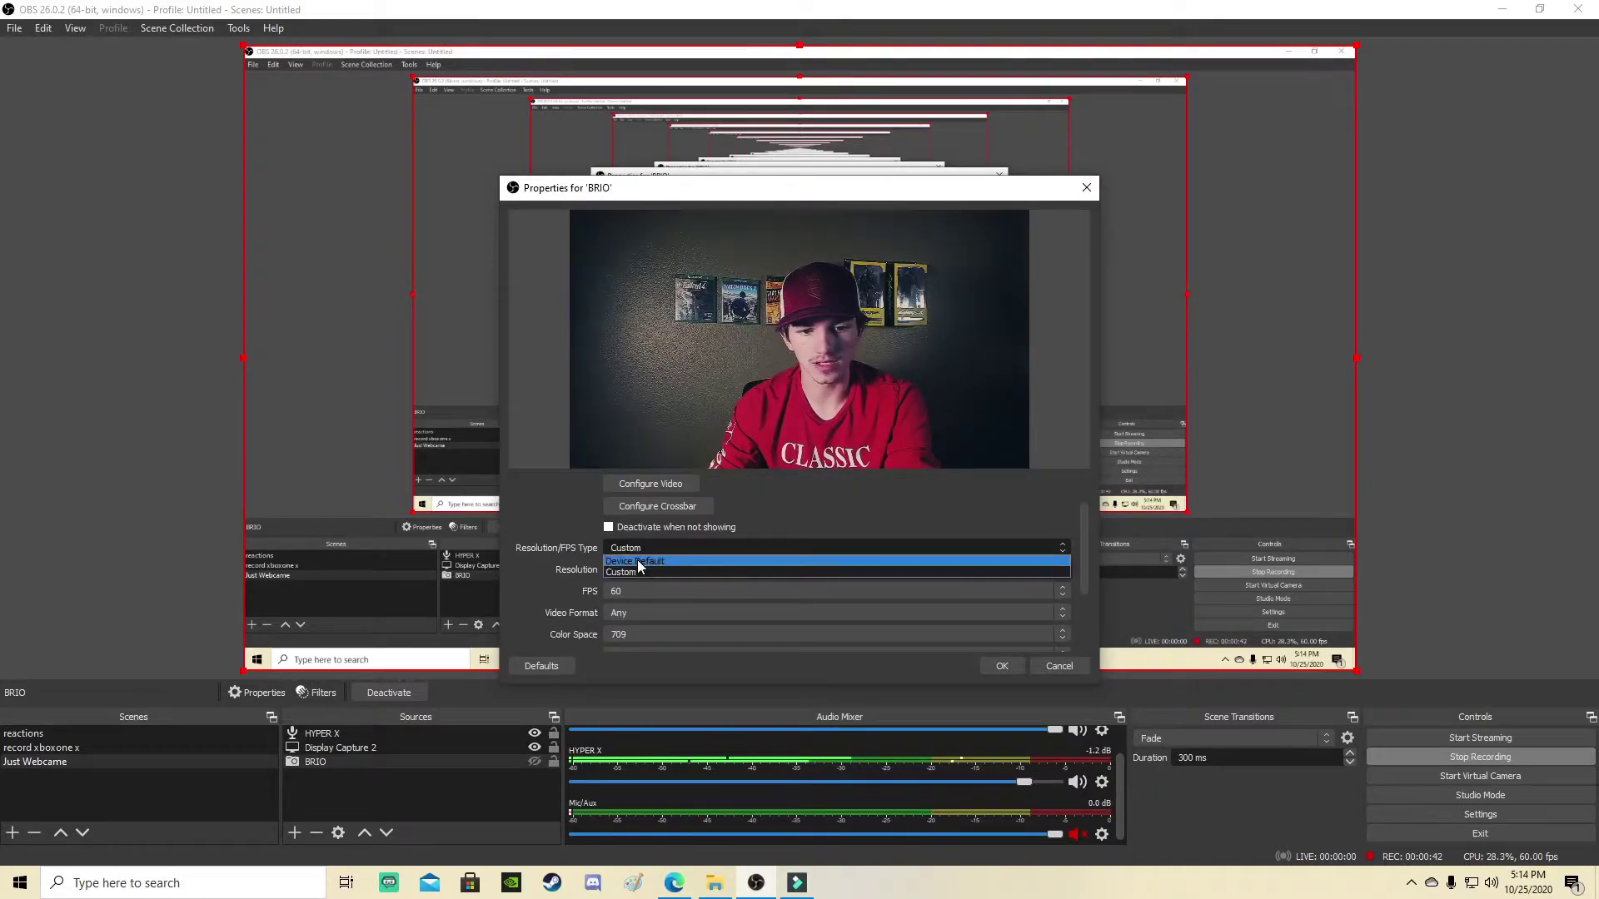
click(1034, 507)
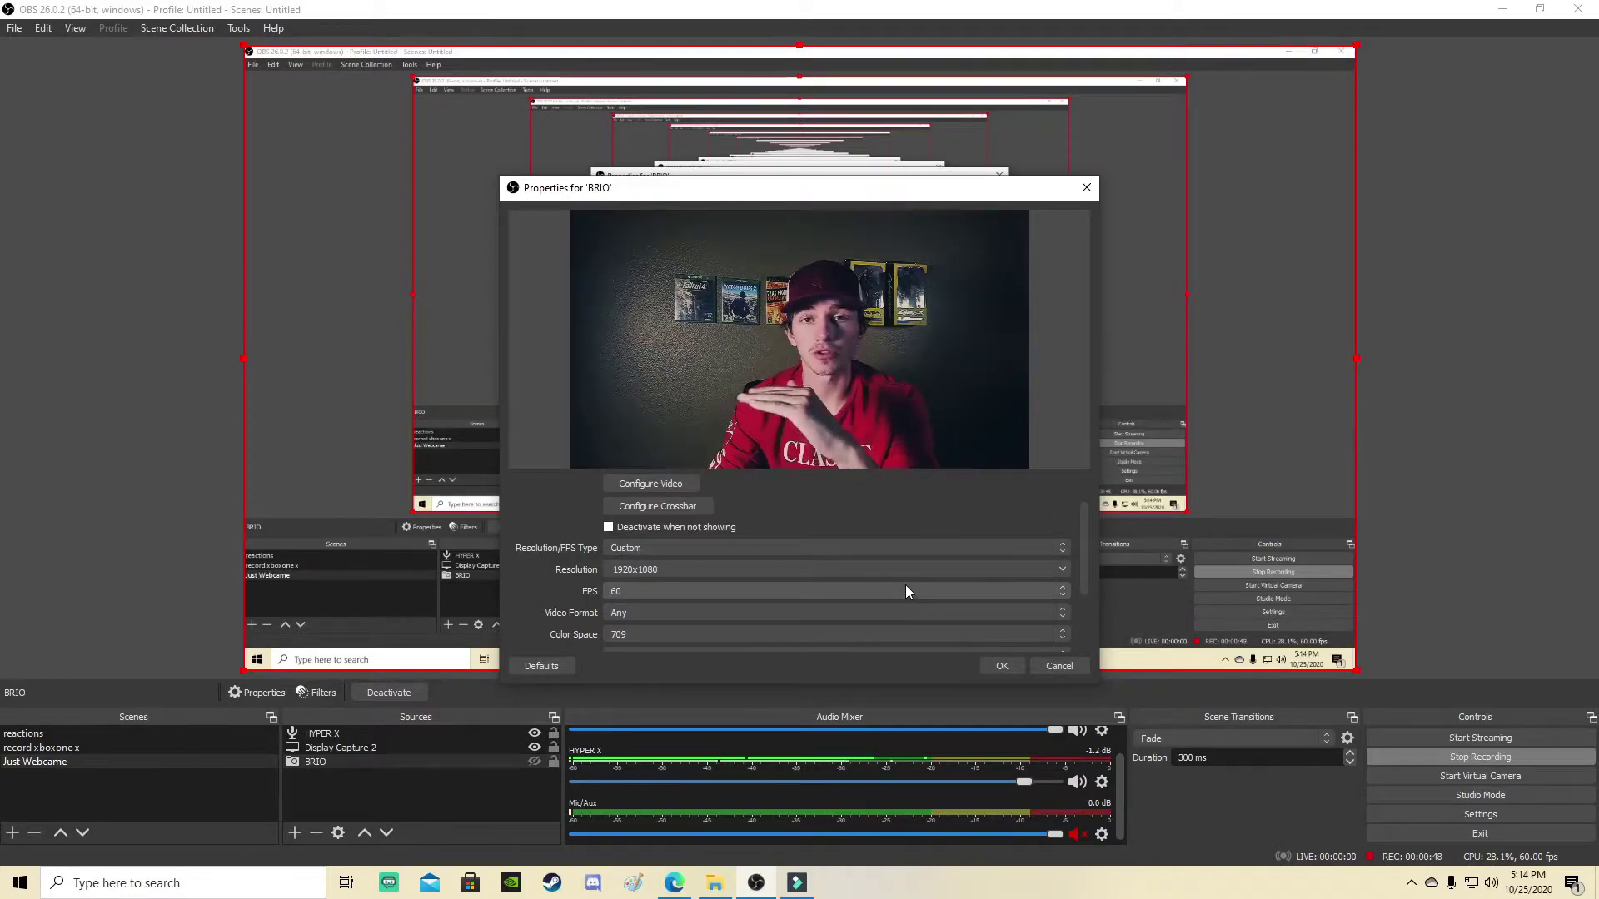
click(1002, 666)
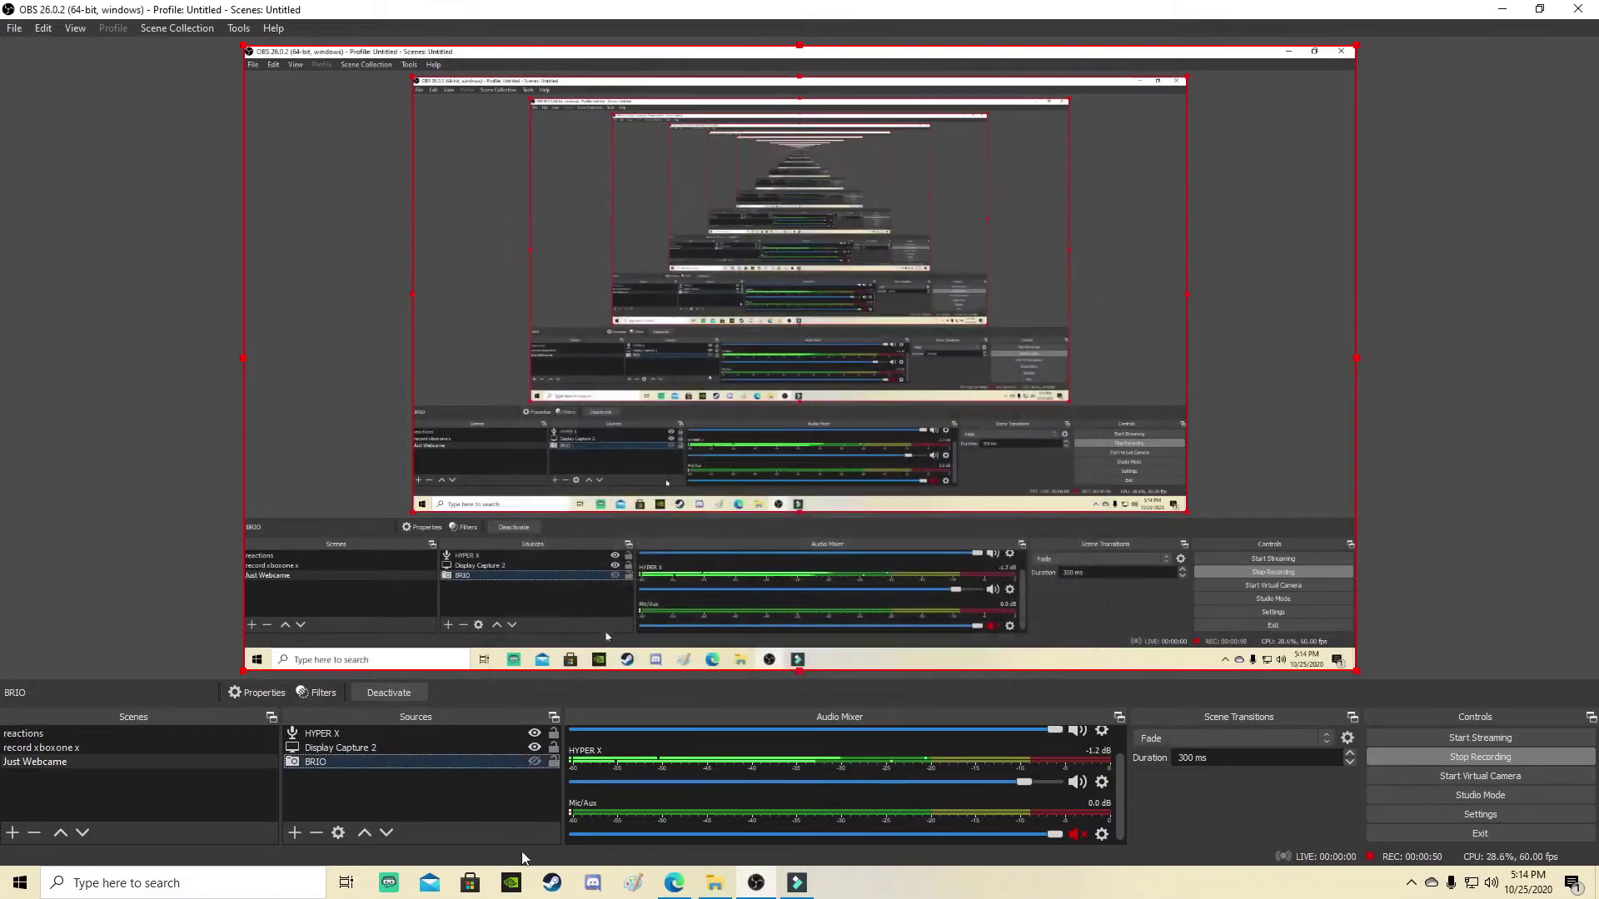
Step: Return to the browser calculator and complete the division of 1000 by 60
click(676, 884)
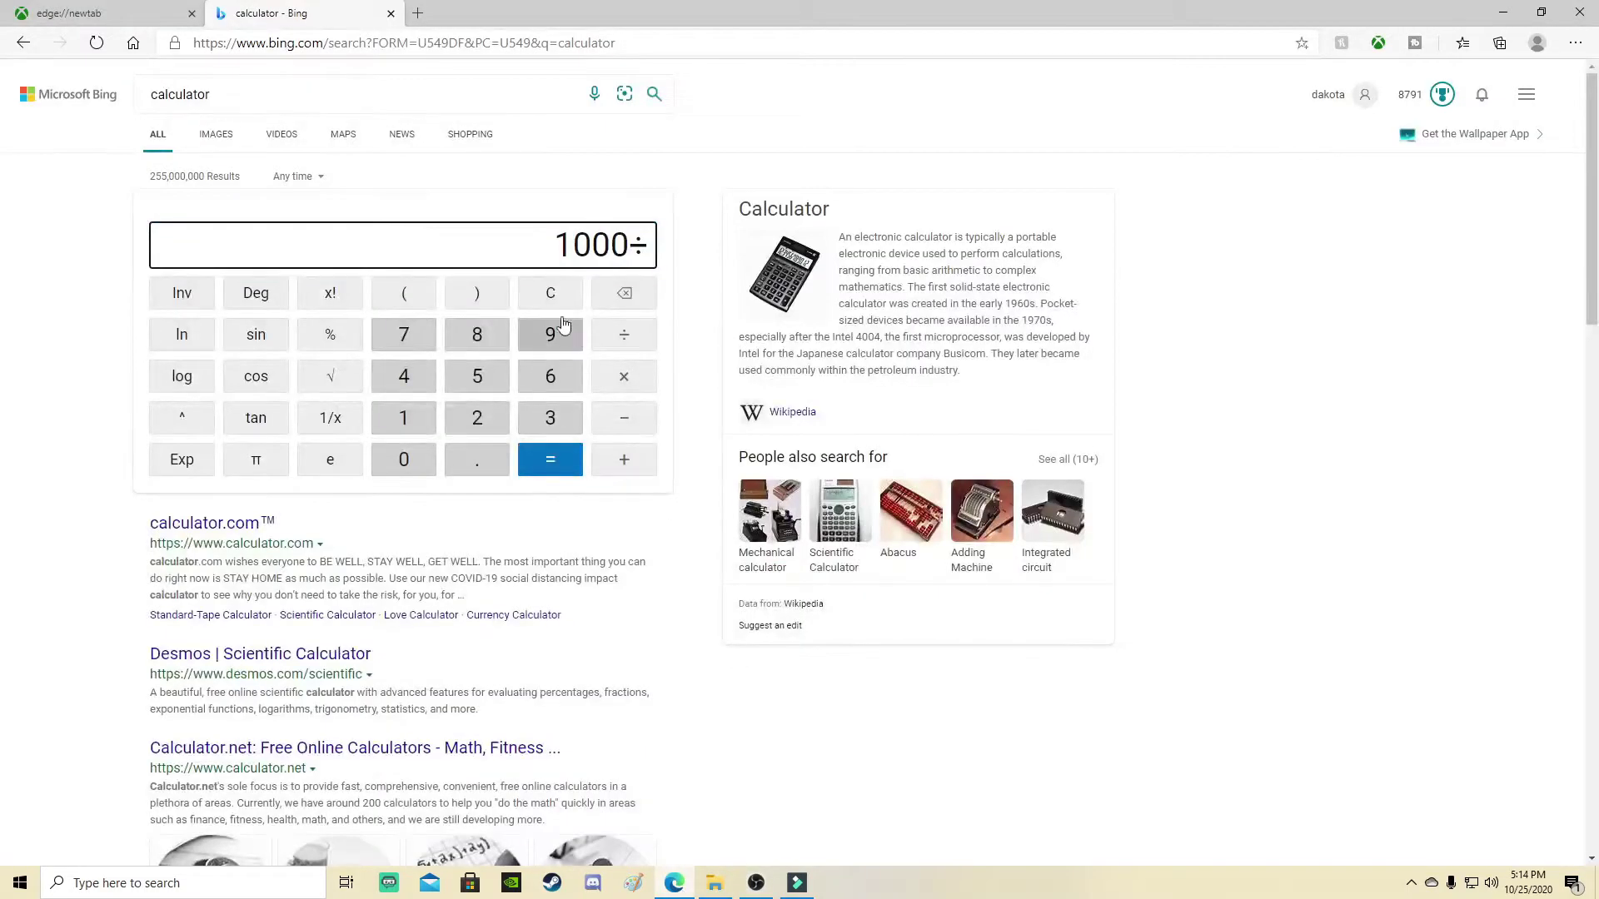
click(551, 386)
click(403, 459)
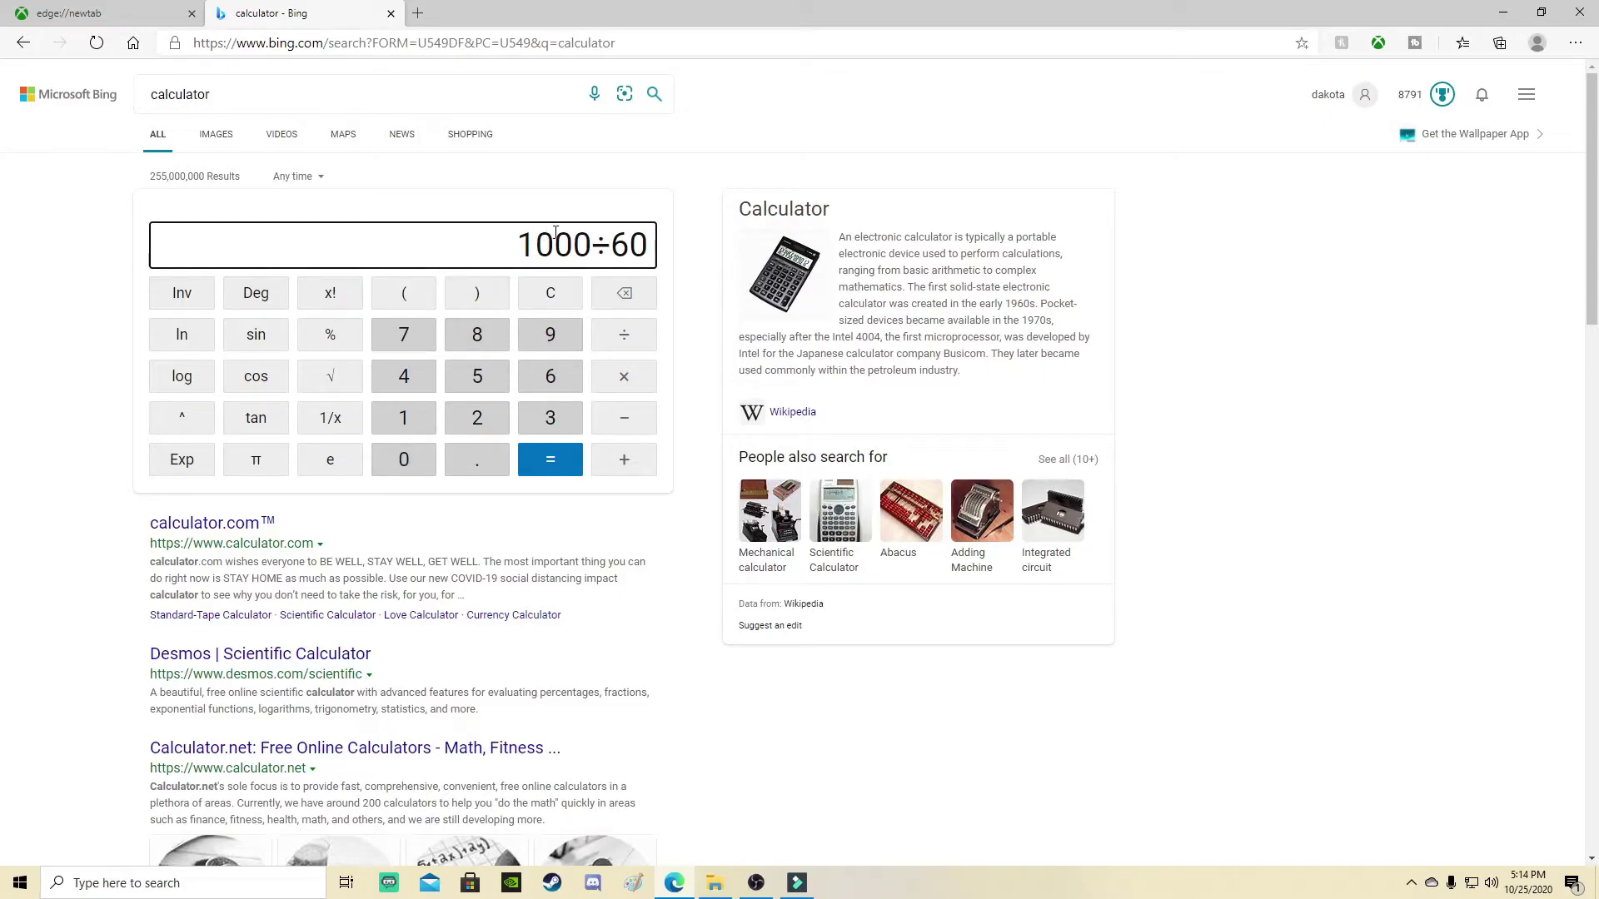
click(544, 466)
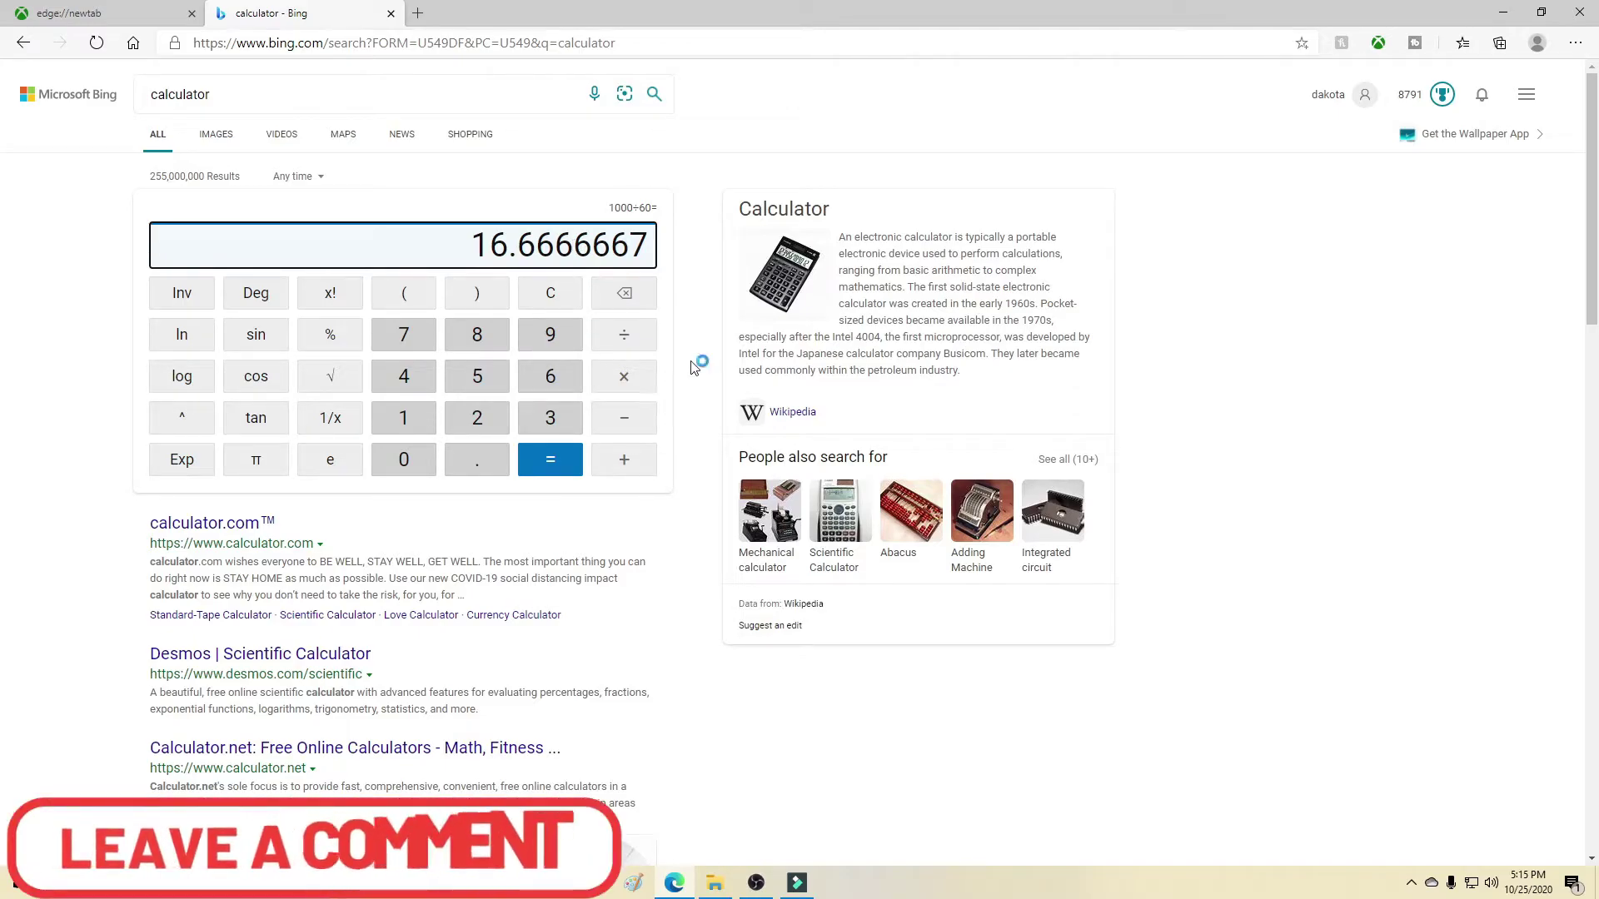
Step: Multiply the quotient by the 15-frame offset in the calculator, checking the playhead position in Filmora
click(649, 388)
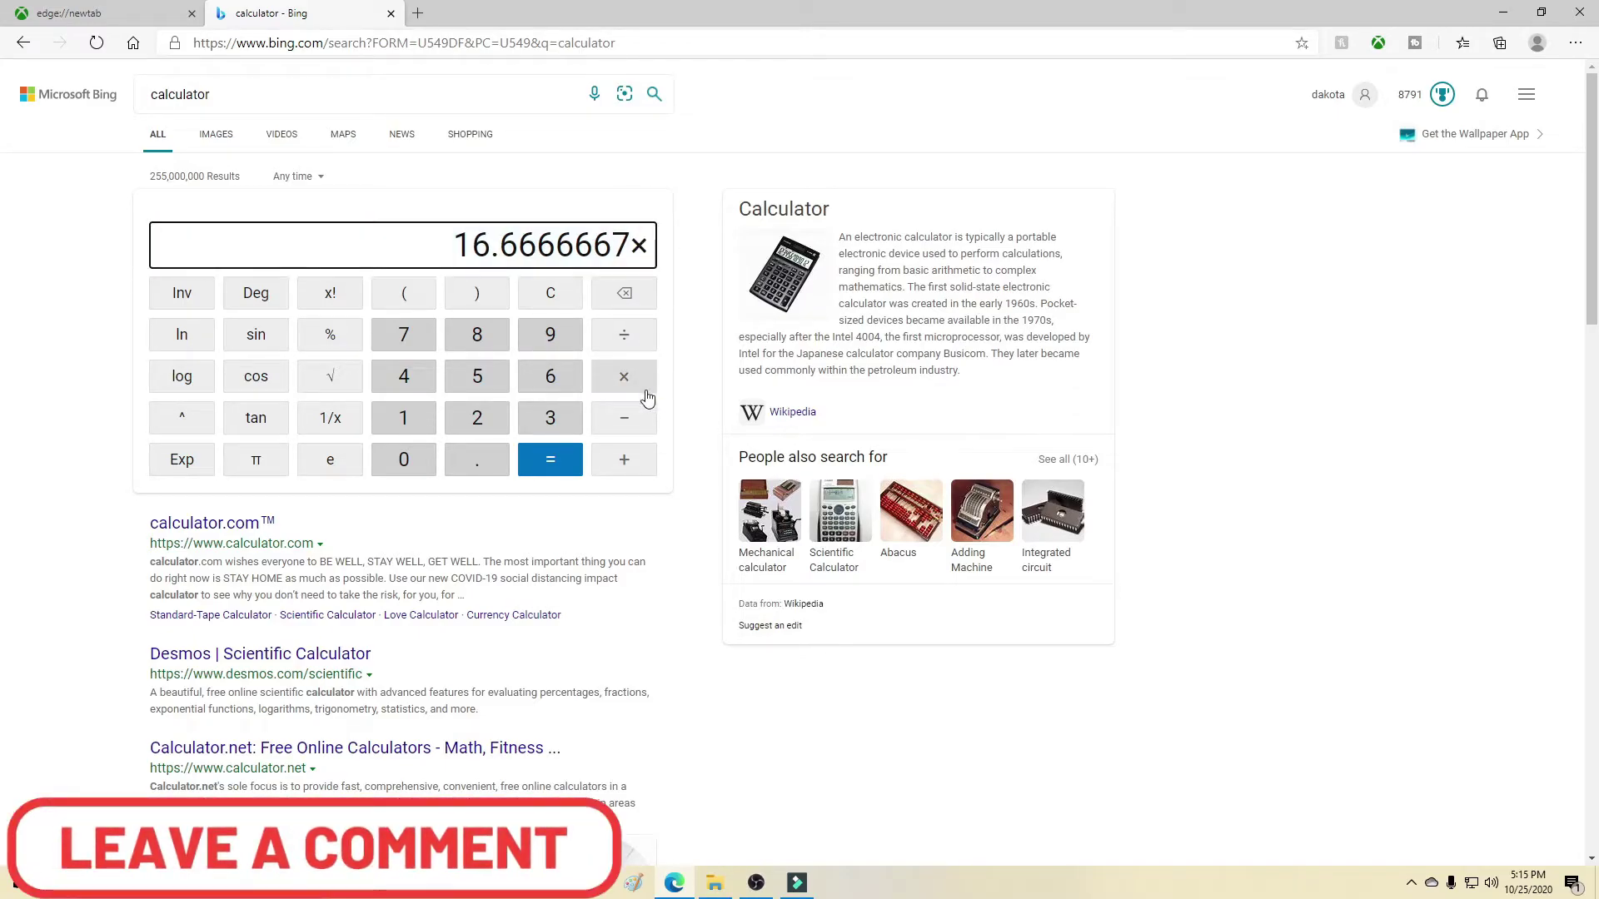
click(797, 883)
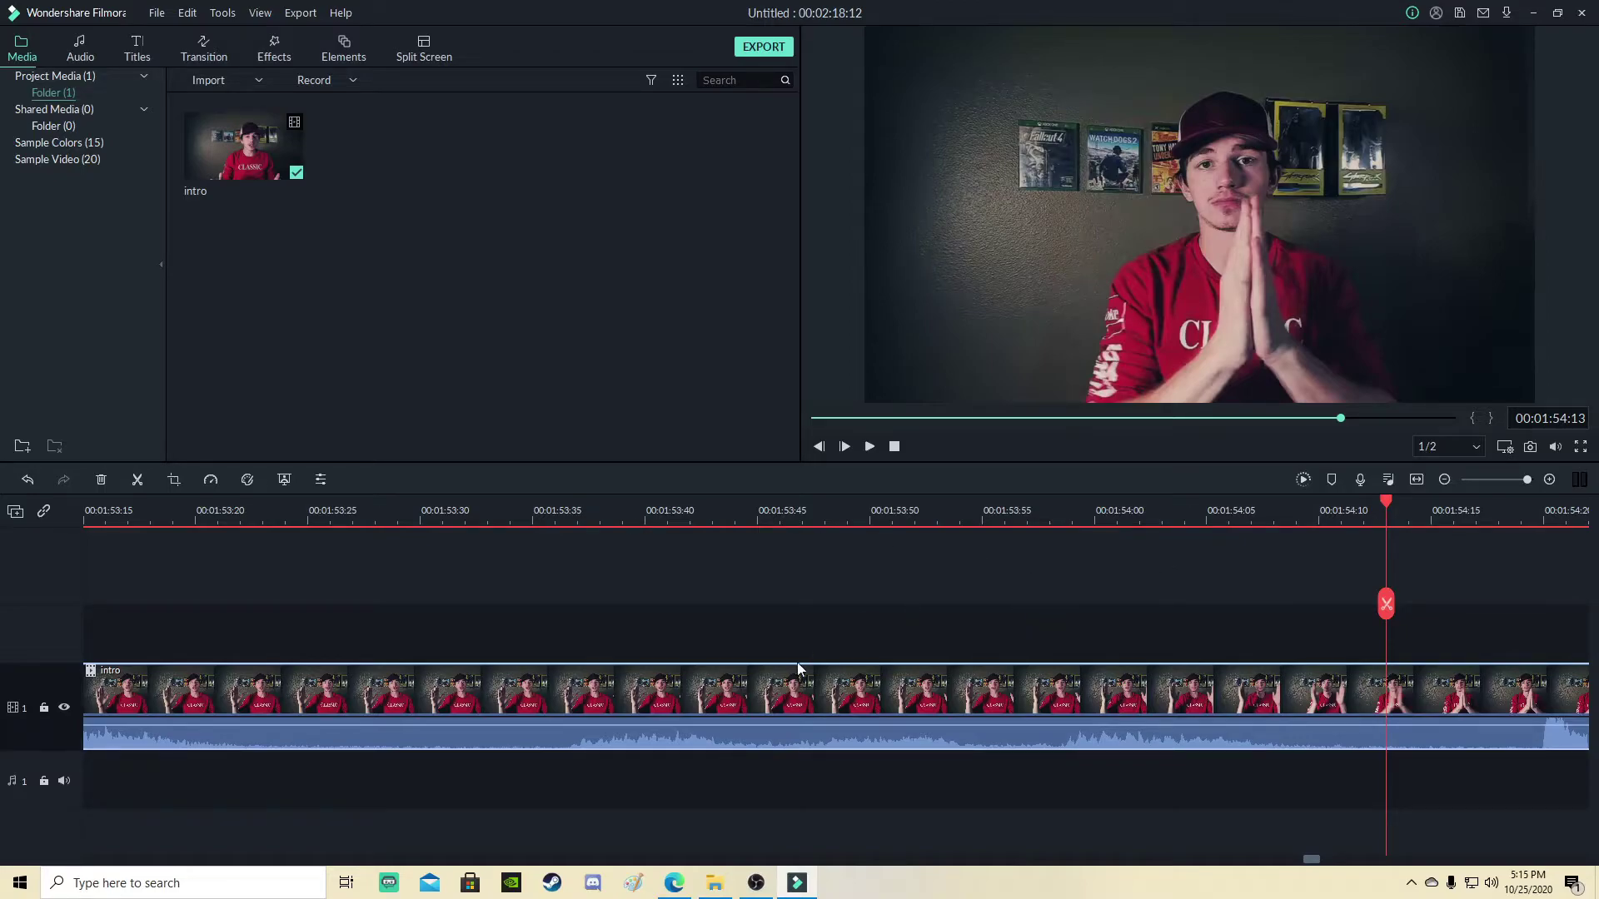
click(674, 883)
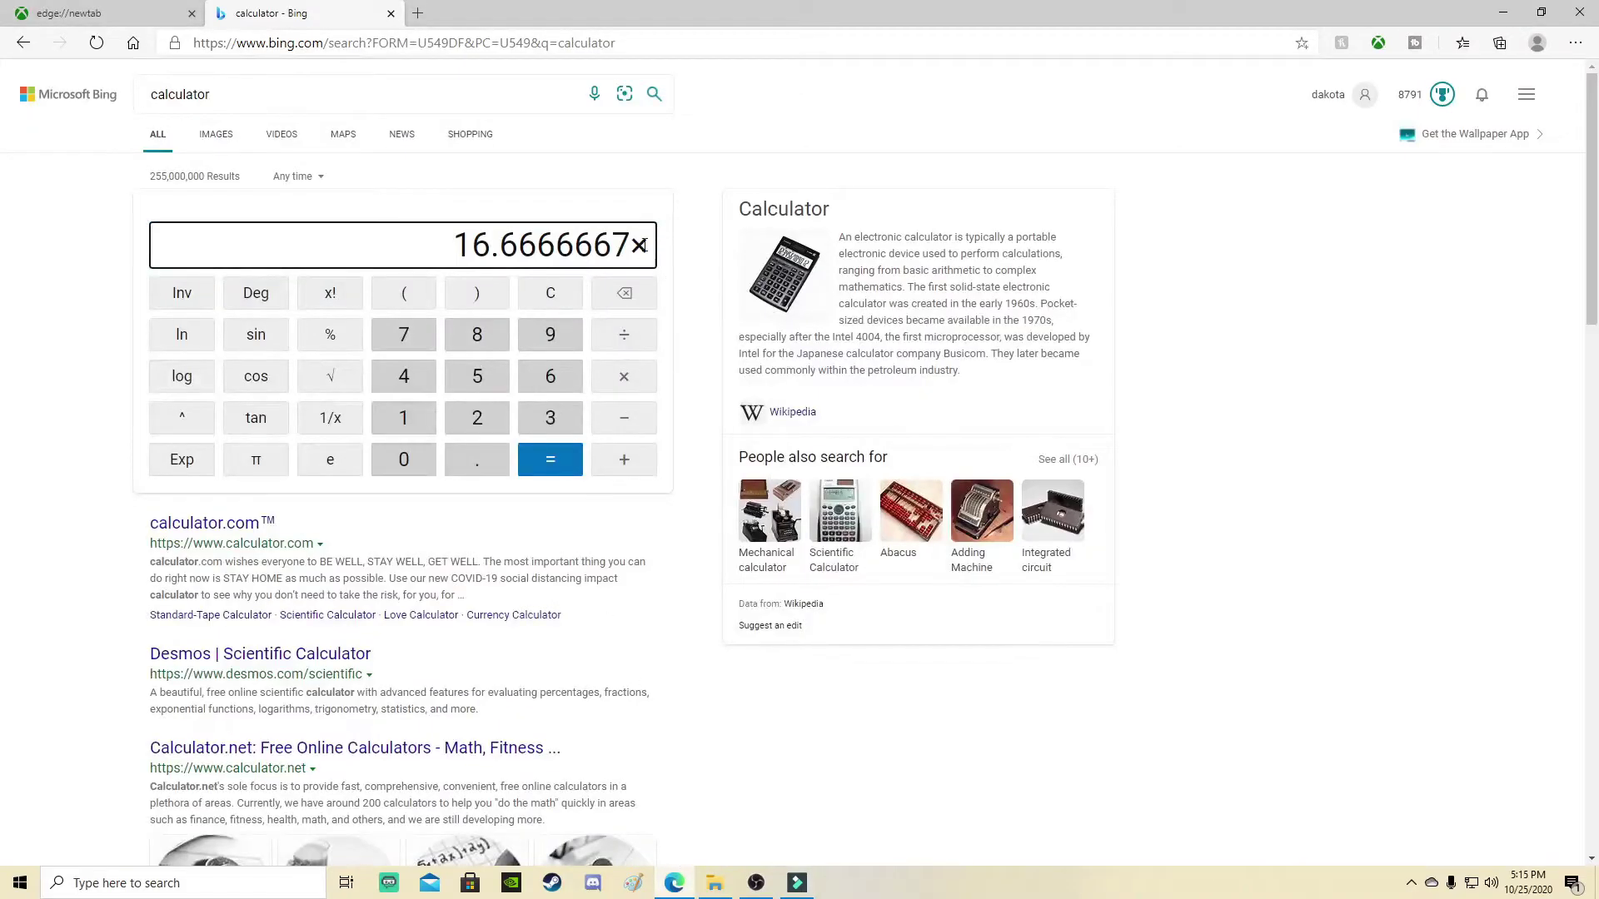
click(412, 417)
click(477, 377)
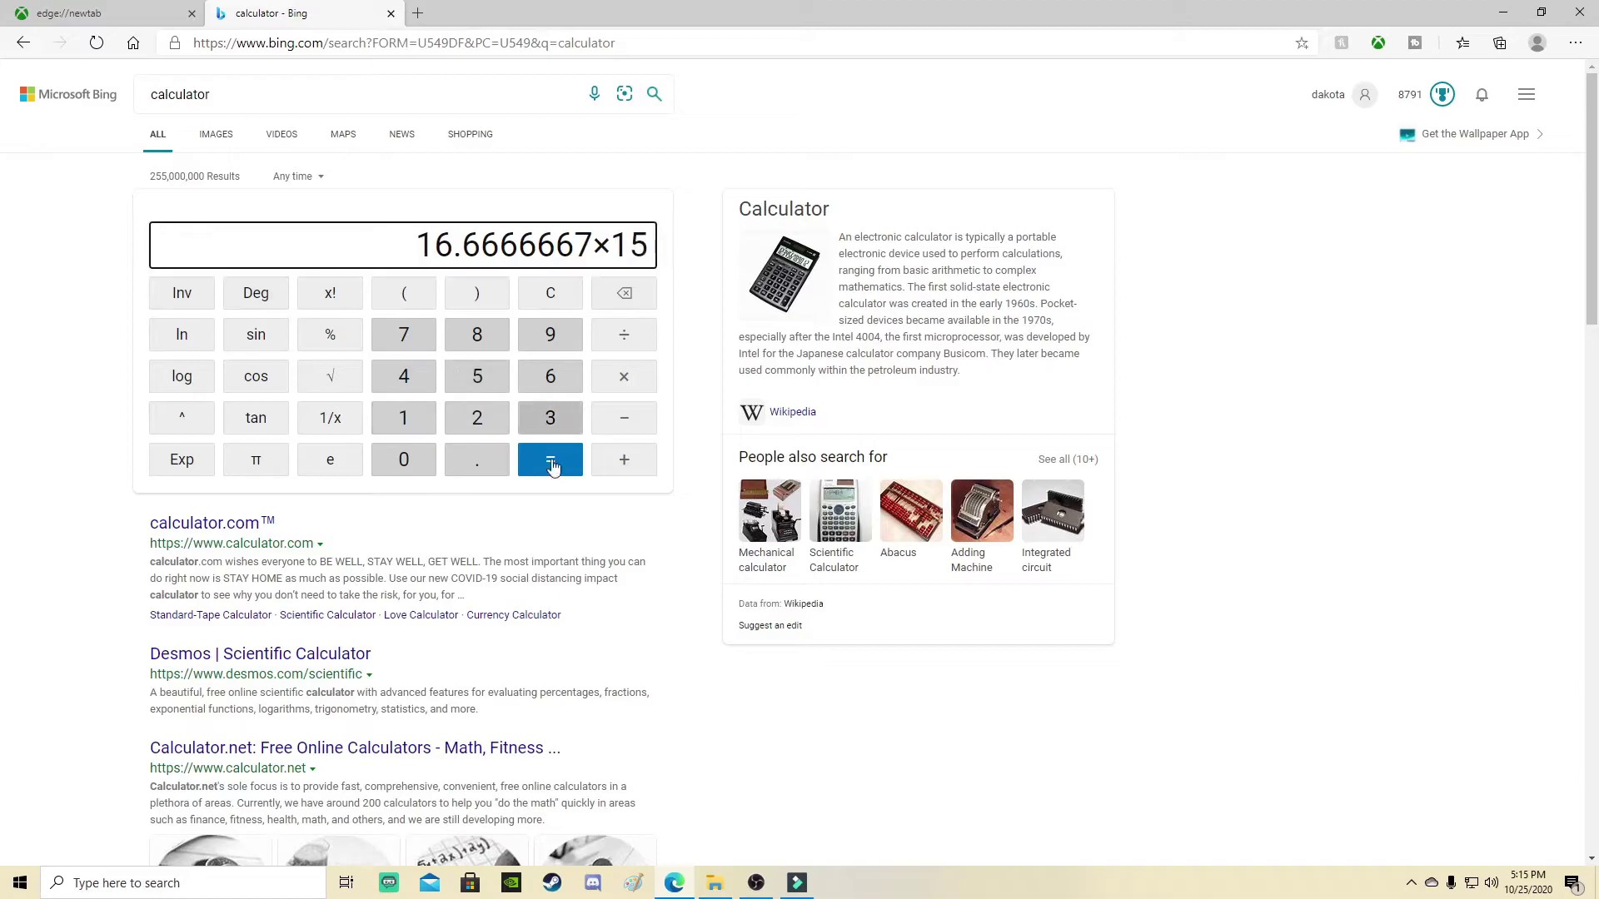
click(566, 477)
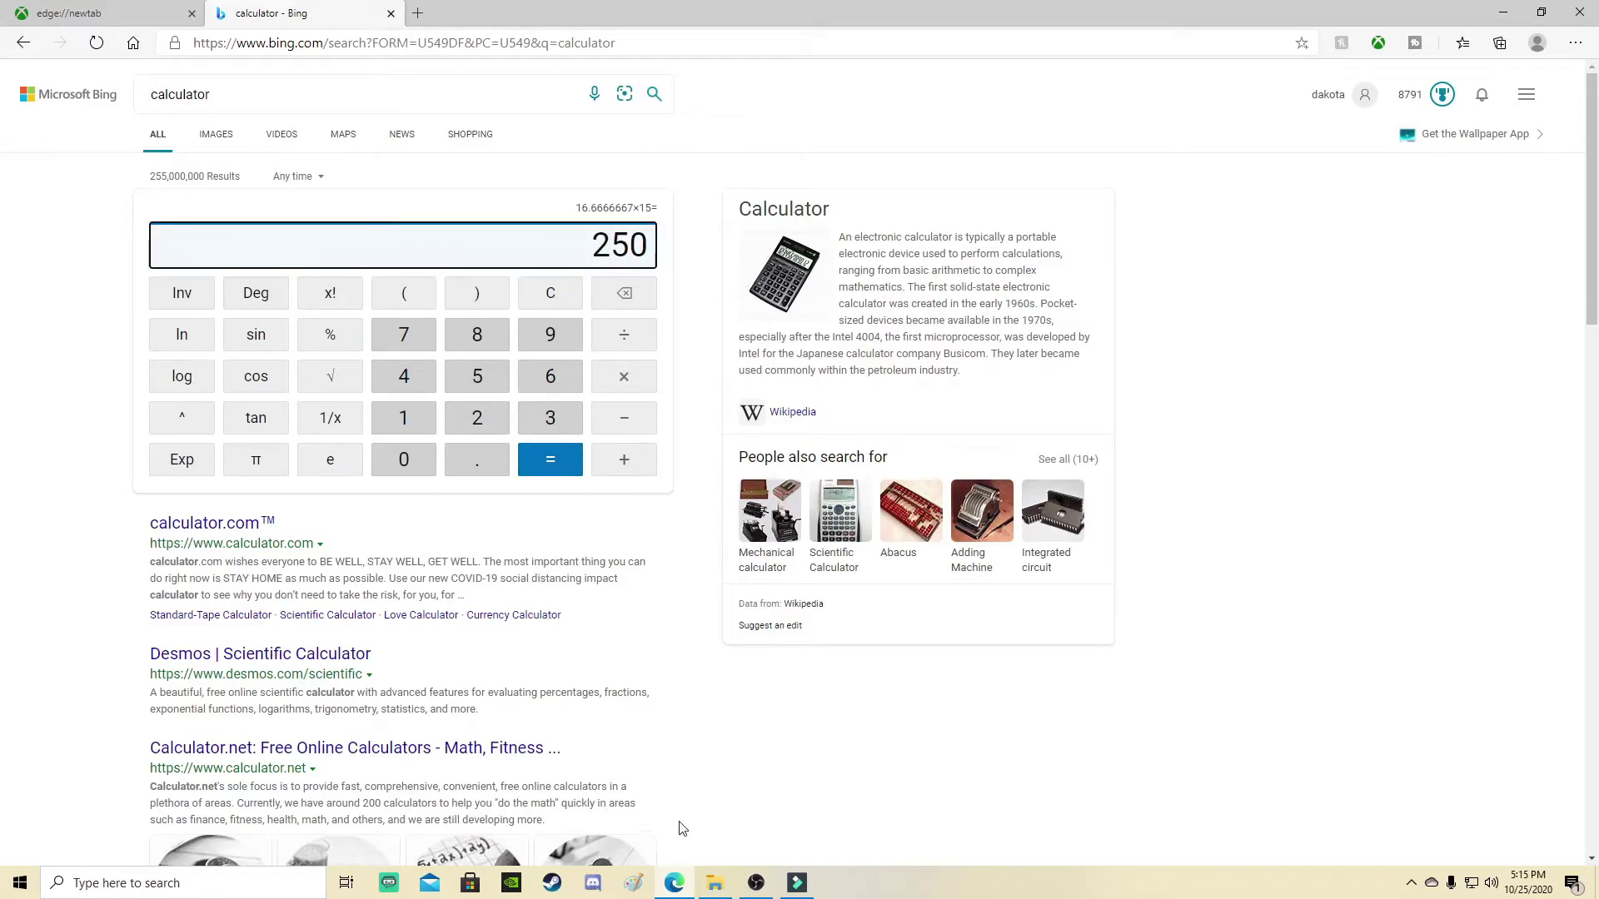
Step: Switch to OBS and compare the HYPER X sync offset in Advanced Audio Properties with the calculated delay and Filmora footage, closing the dialog
click(756, 882)
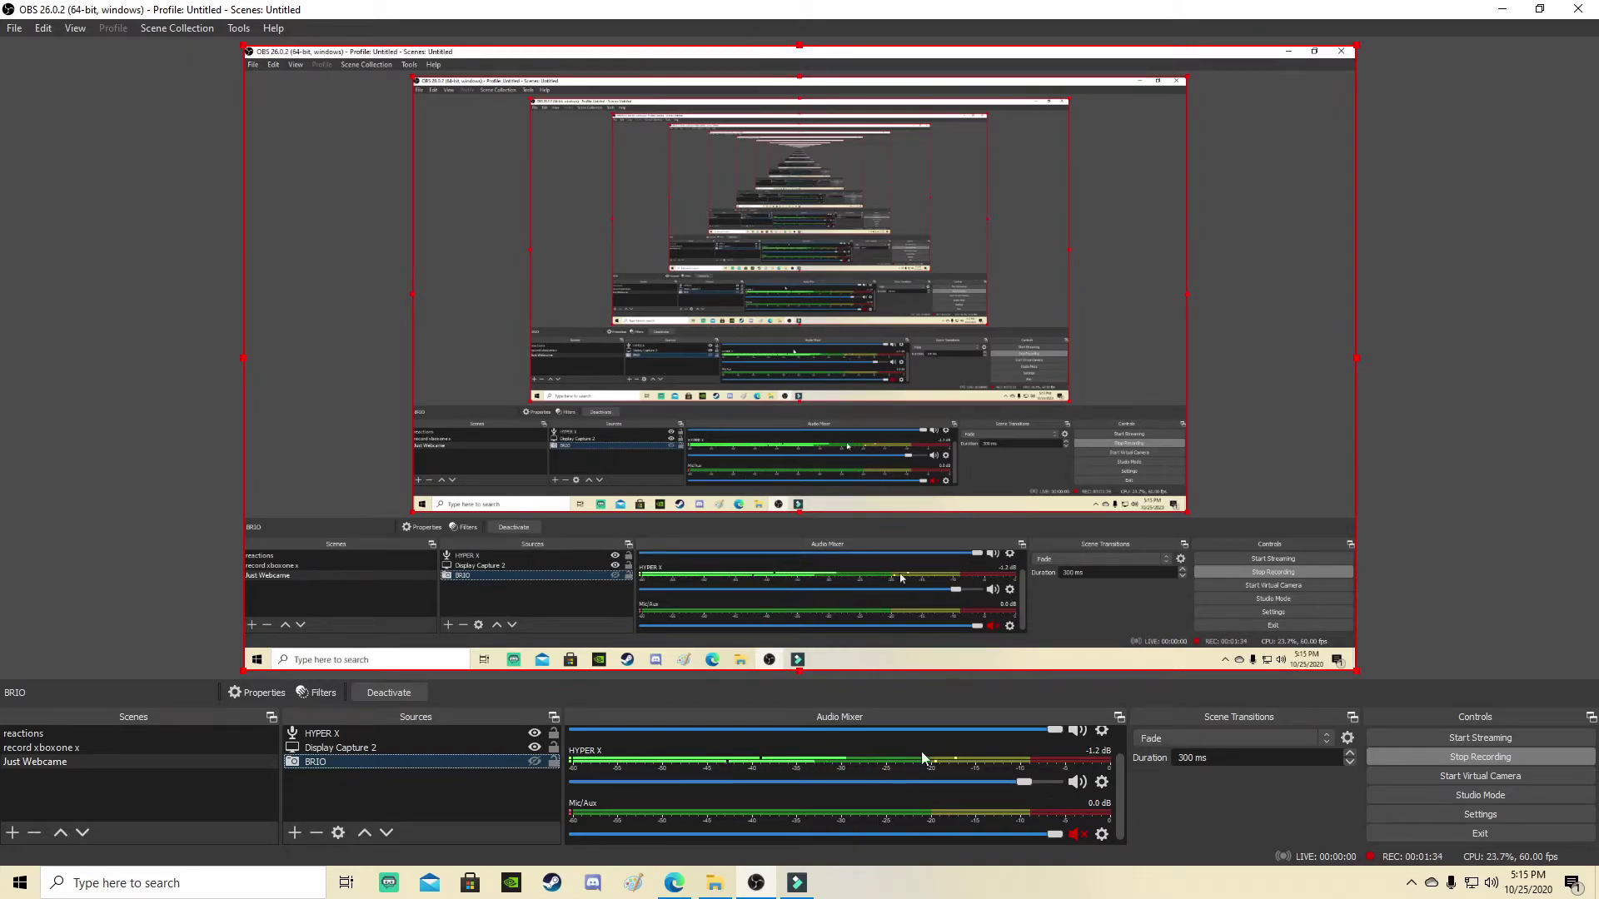
click(1101, 834)
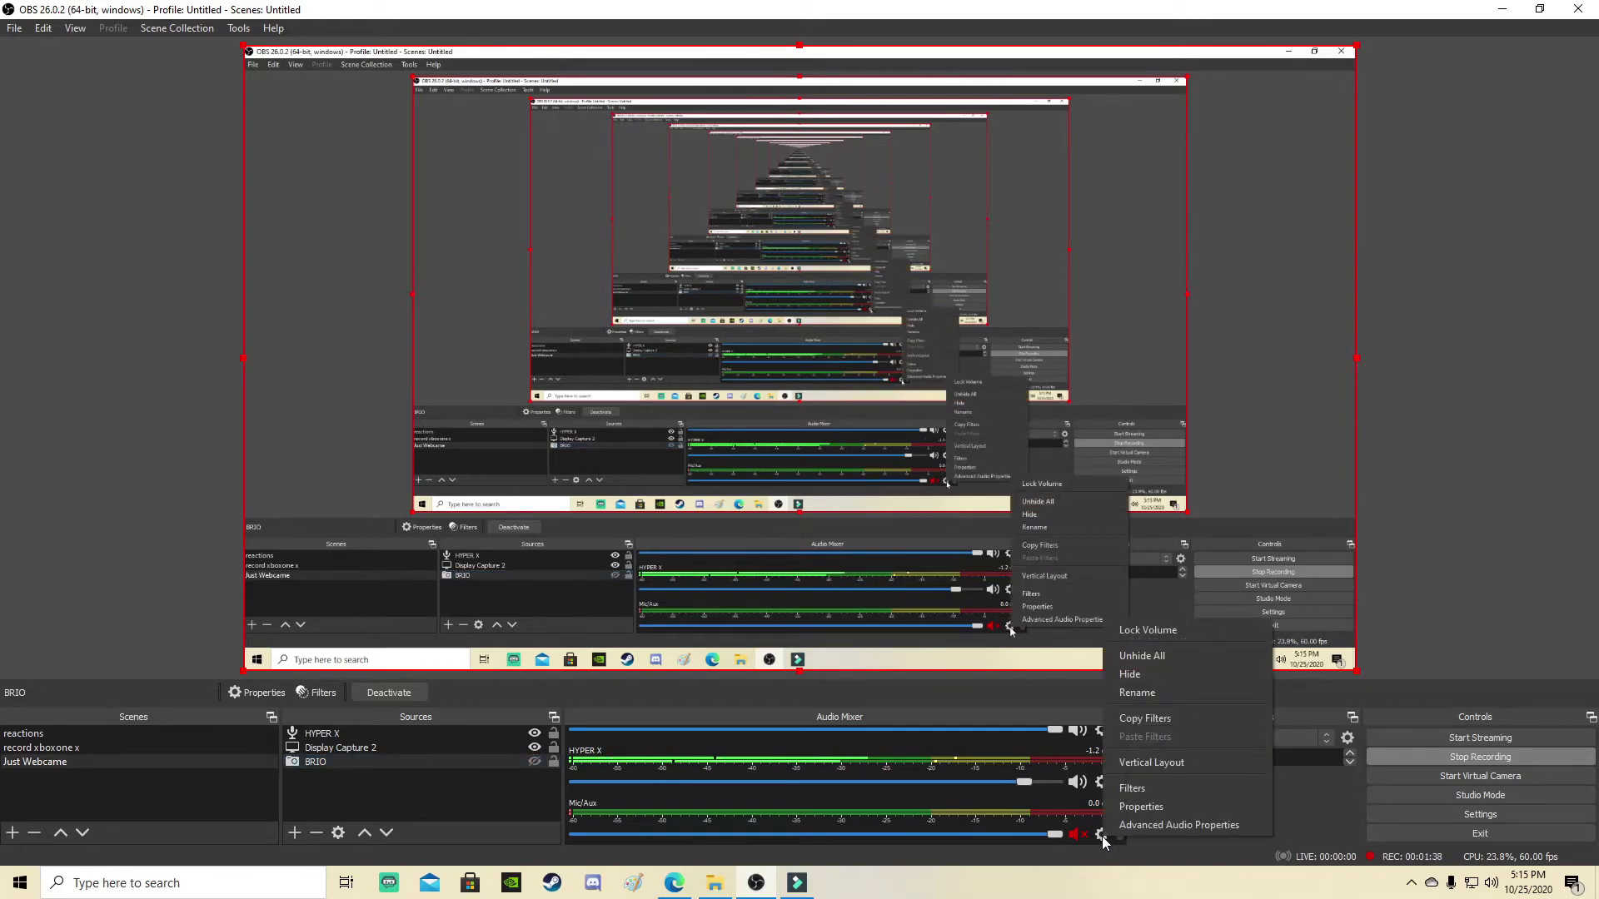
click(1137, 826)
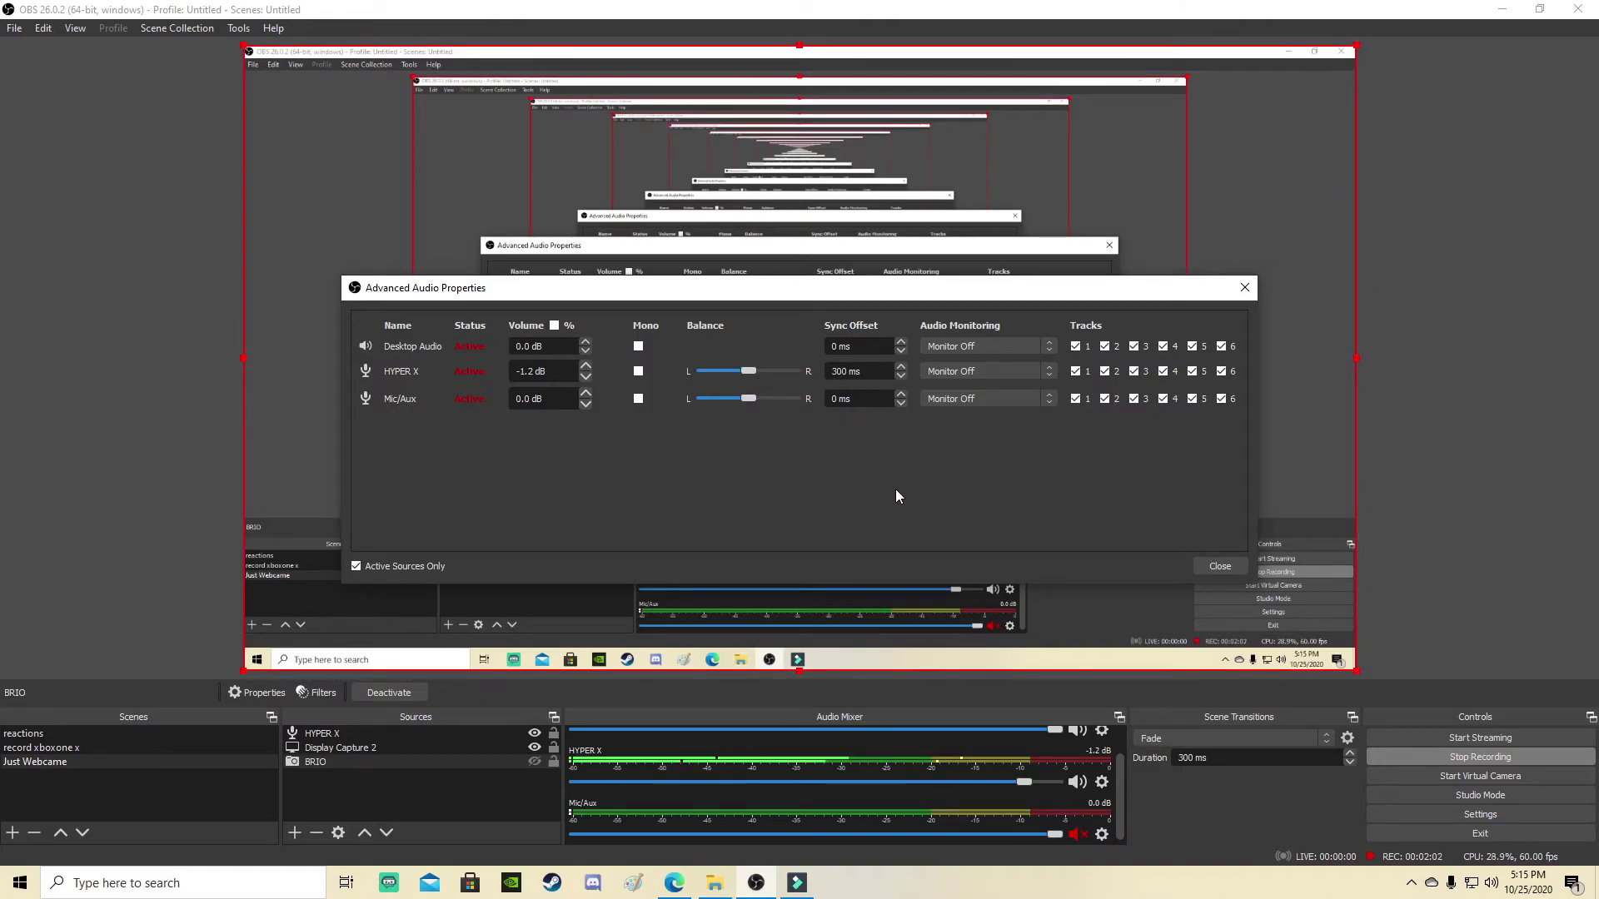
click(675, 885)
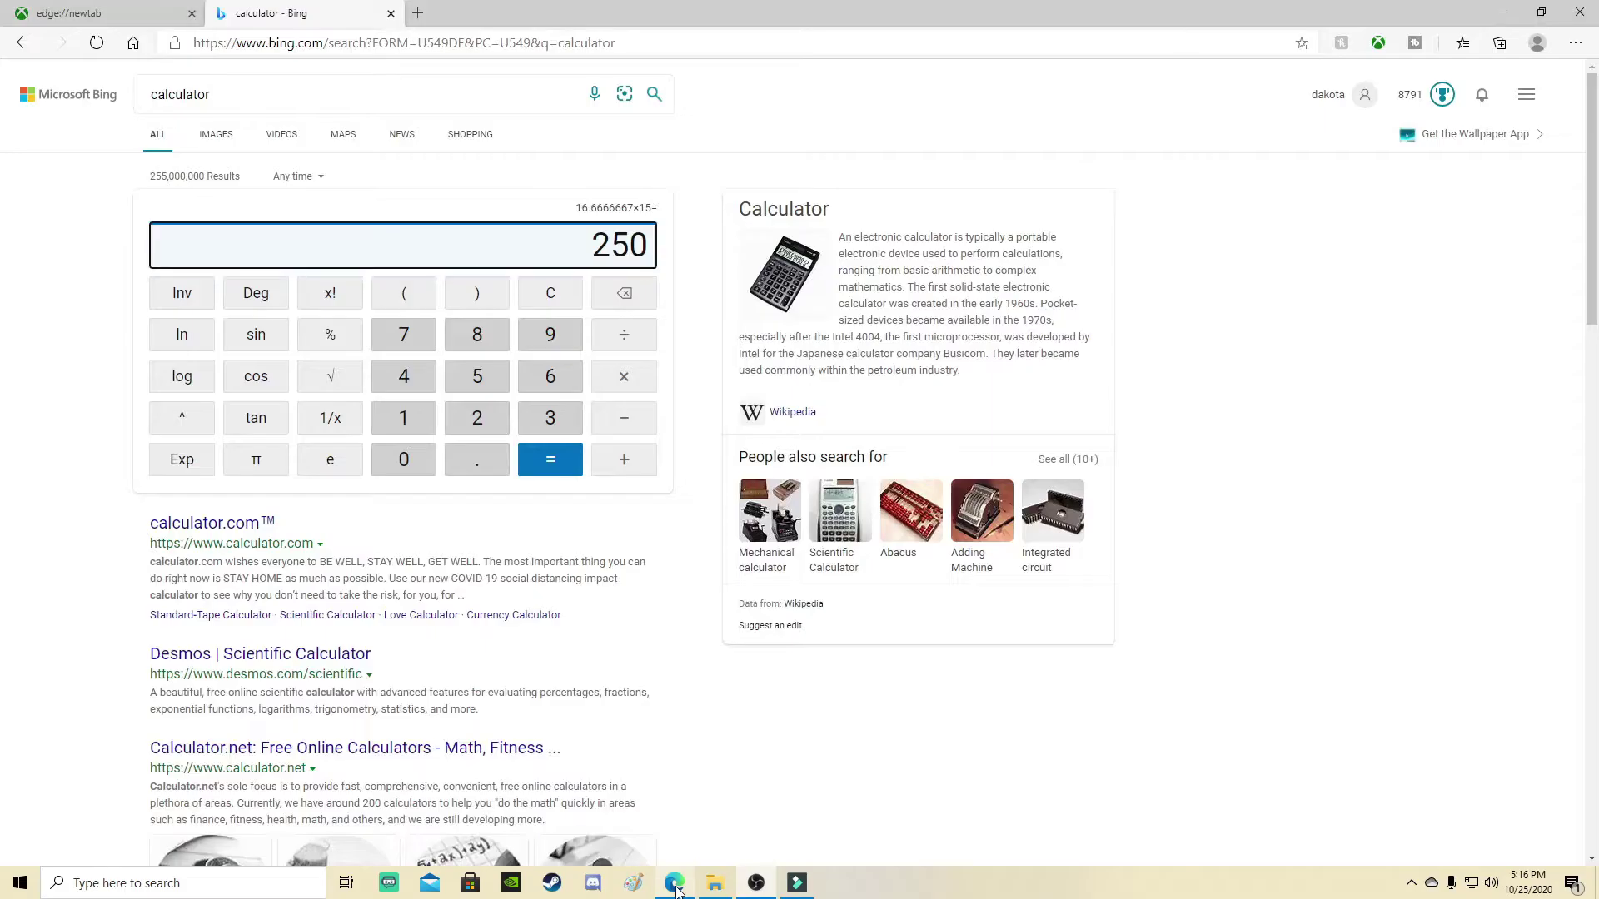
click(797, 883)
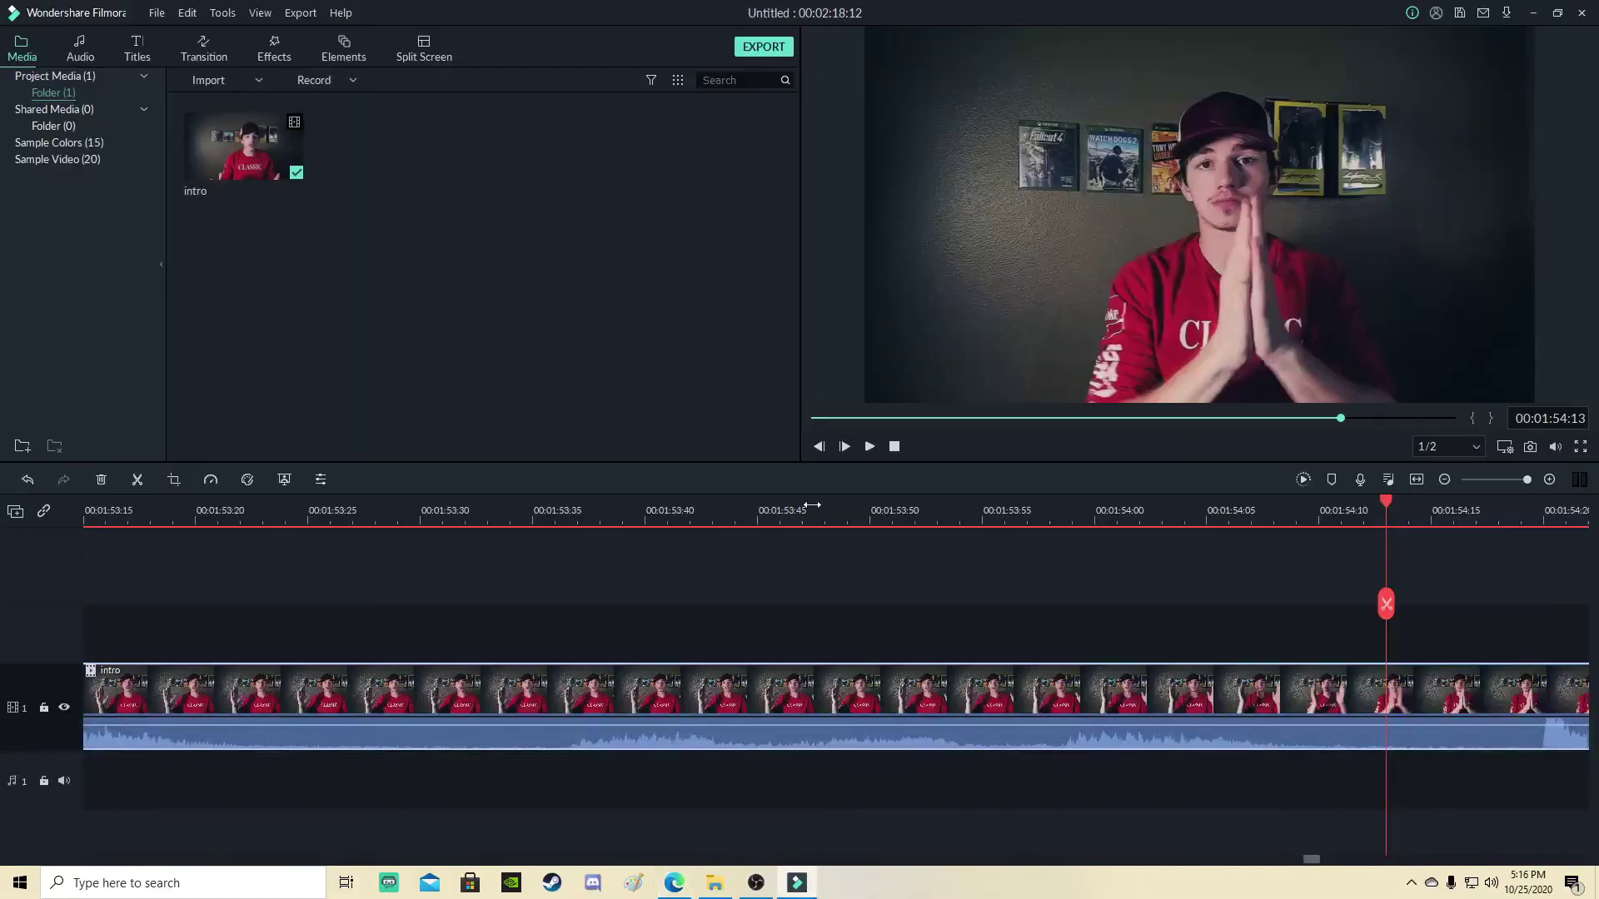
click(753, 890)
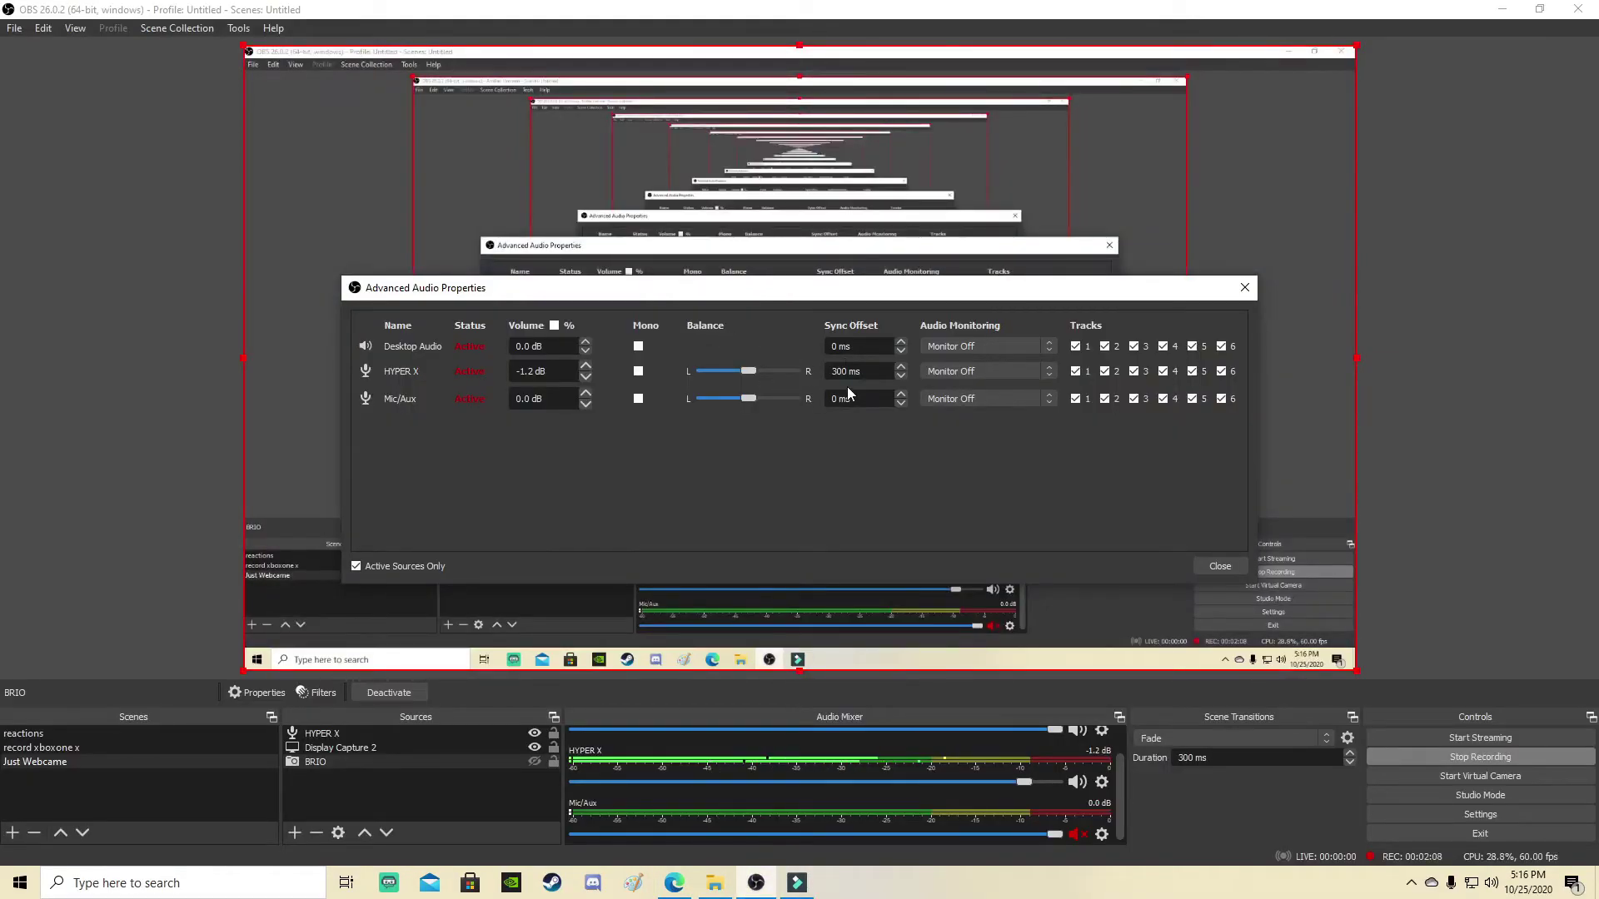
click(1224, 564)
click(1405, 448)
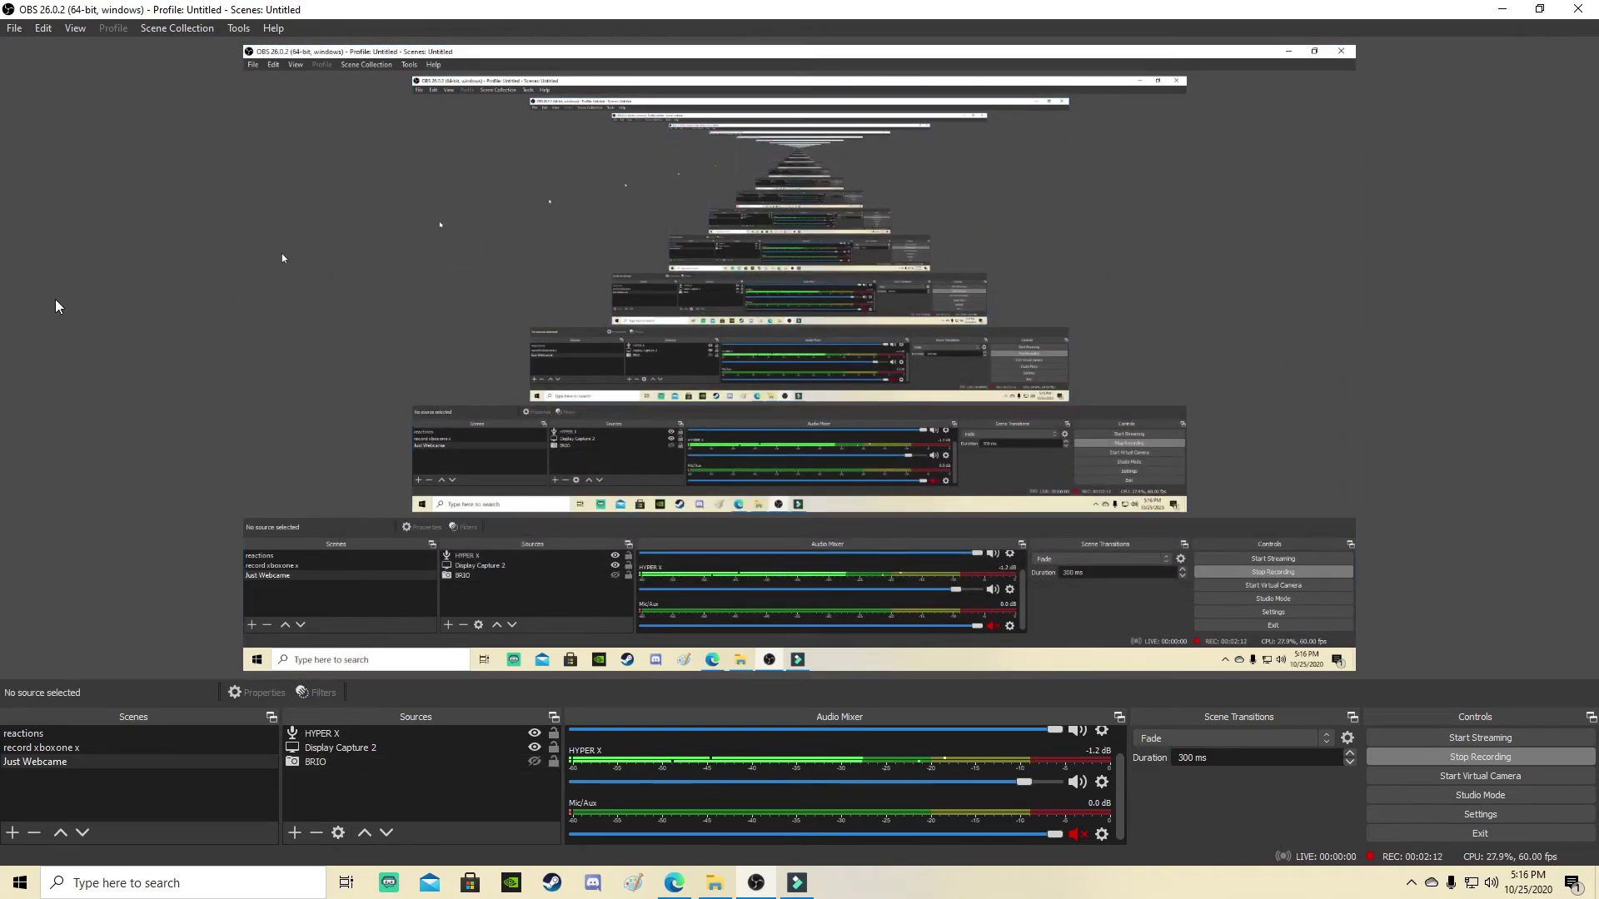